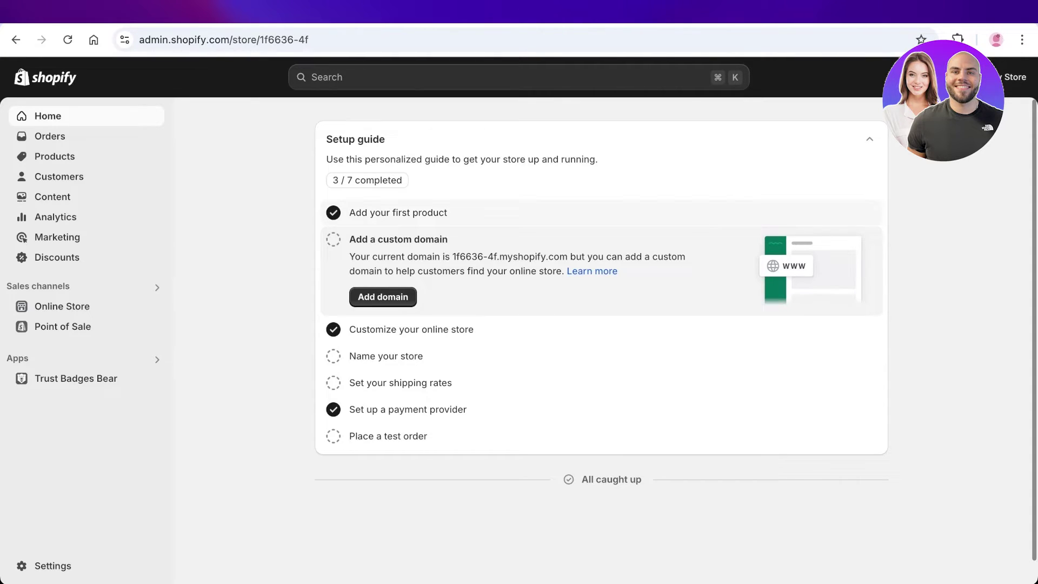
Open the online store in a new tab and scroll down to the trust badges and Featured products.
click(154, 306)
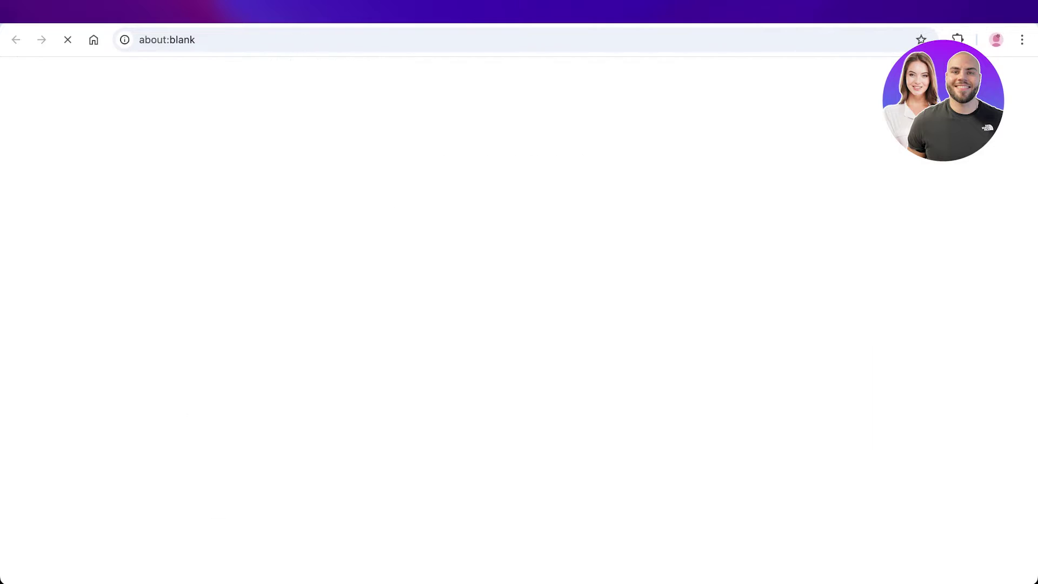
scroll(514, 292, down, 3)
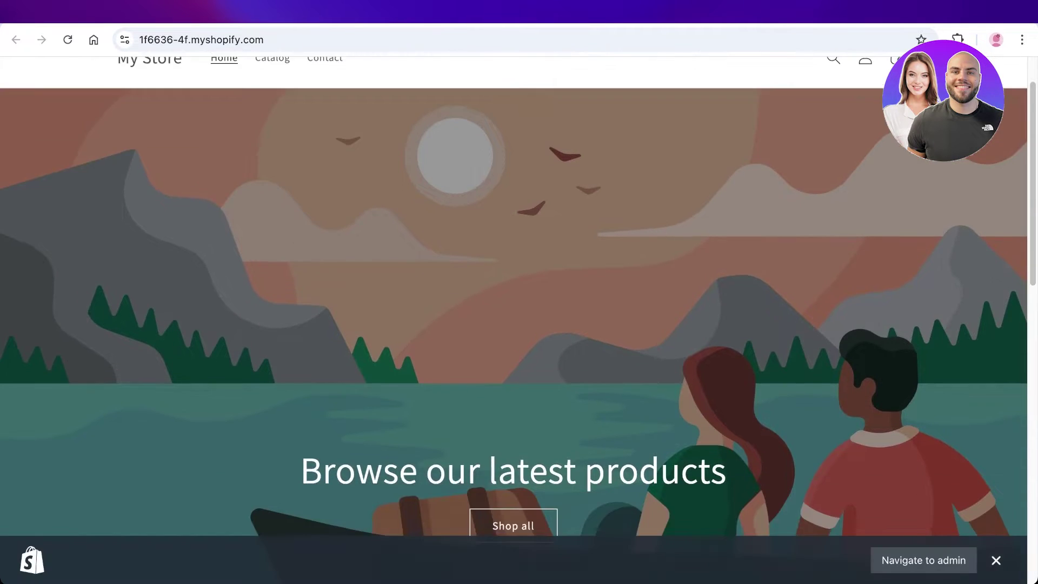
scroll(514, 292, down, 3)
scroll(514, 292, down, 2)
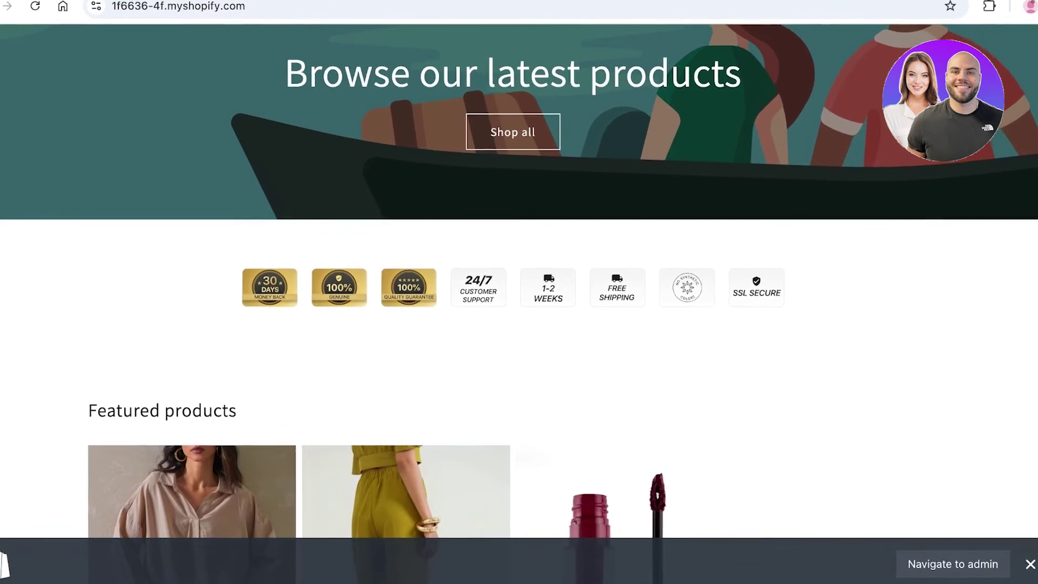
scroll(520, 292, down, 5)
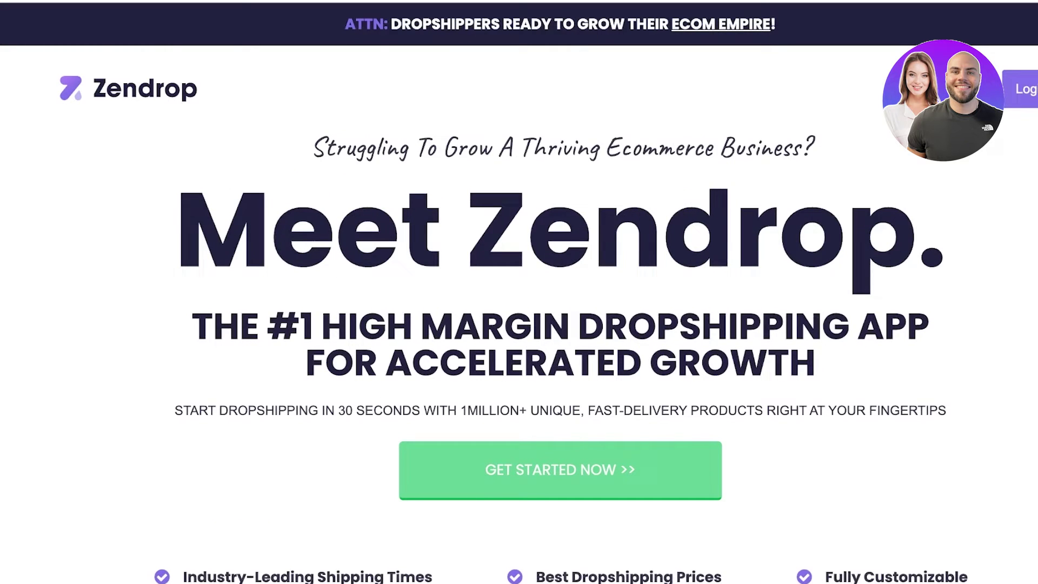
Scroll the zendrop.com homepage past the video and feature cards to GET STARTED NOW.
scroll(519, 292, down, 2)
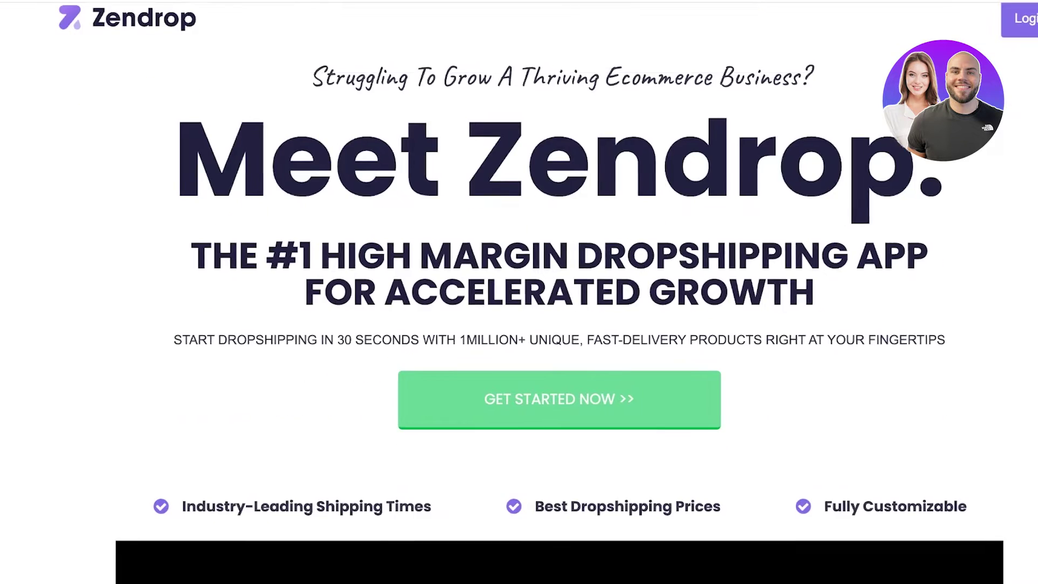
scroll(520, 292, down, 3)
scroll(519, 292, down, 10)
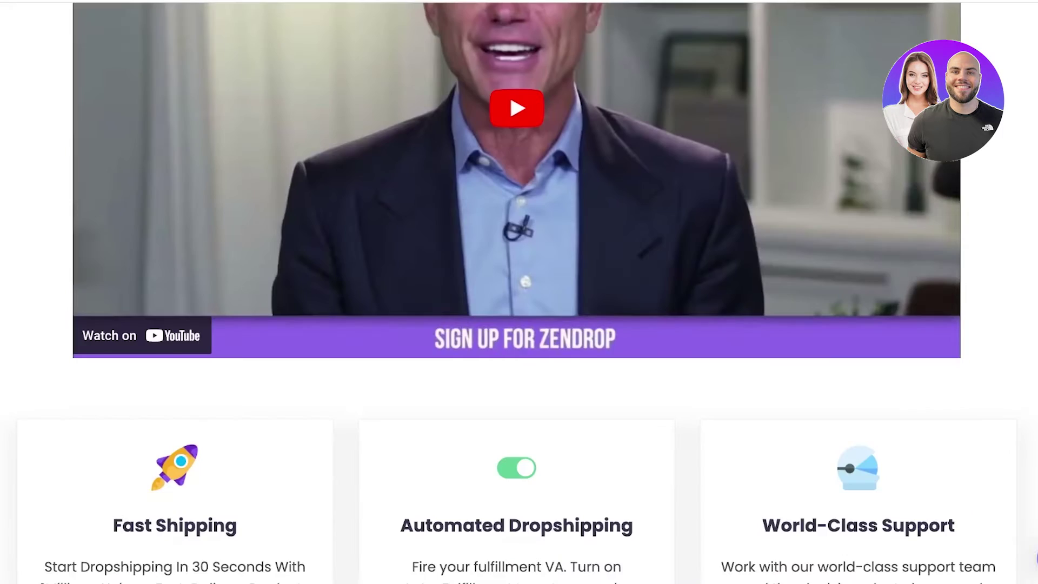
scroll(519, 292, down, 3)
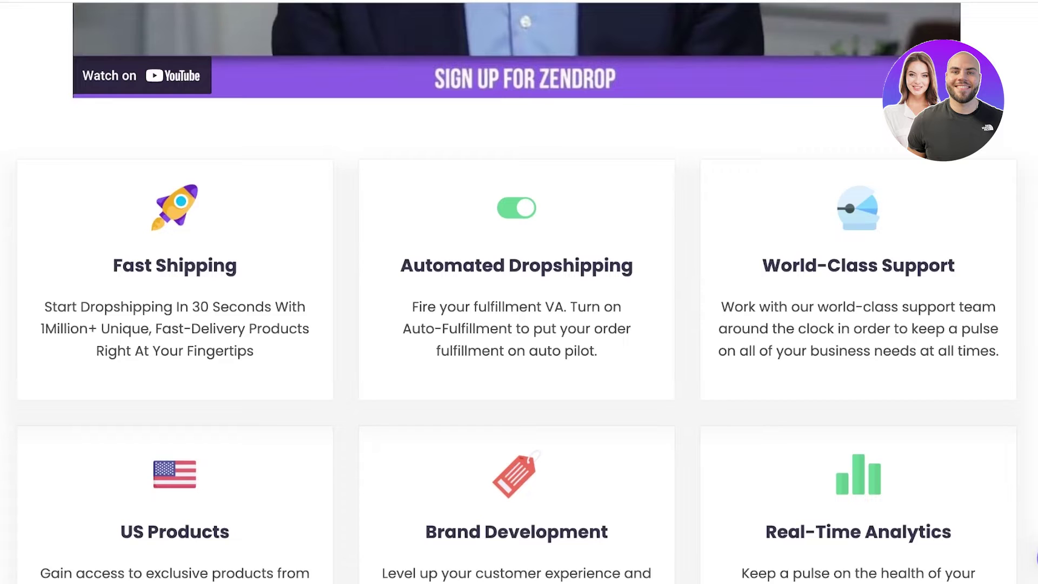
scroll(519, 292, down, 1)
scroll(519, 292, down, 2)
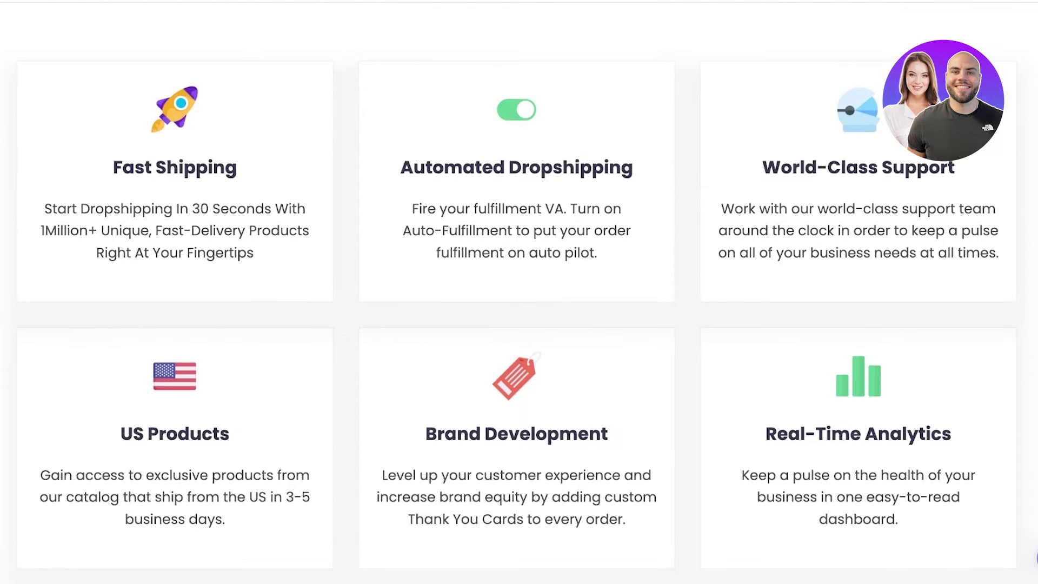
scroll(520, 292, down, 4)
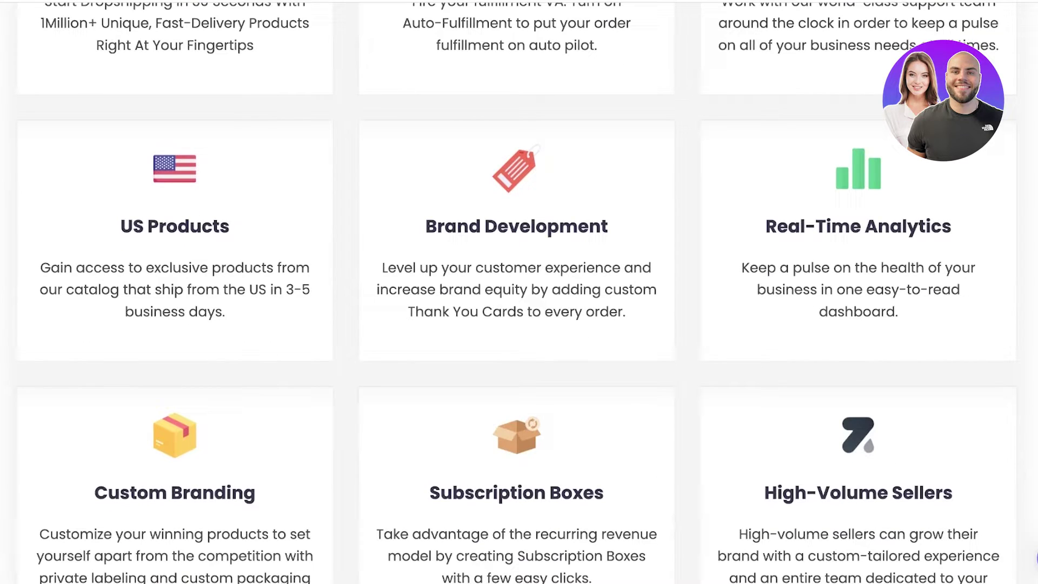
scroll(519, 292, down, 3)
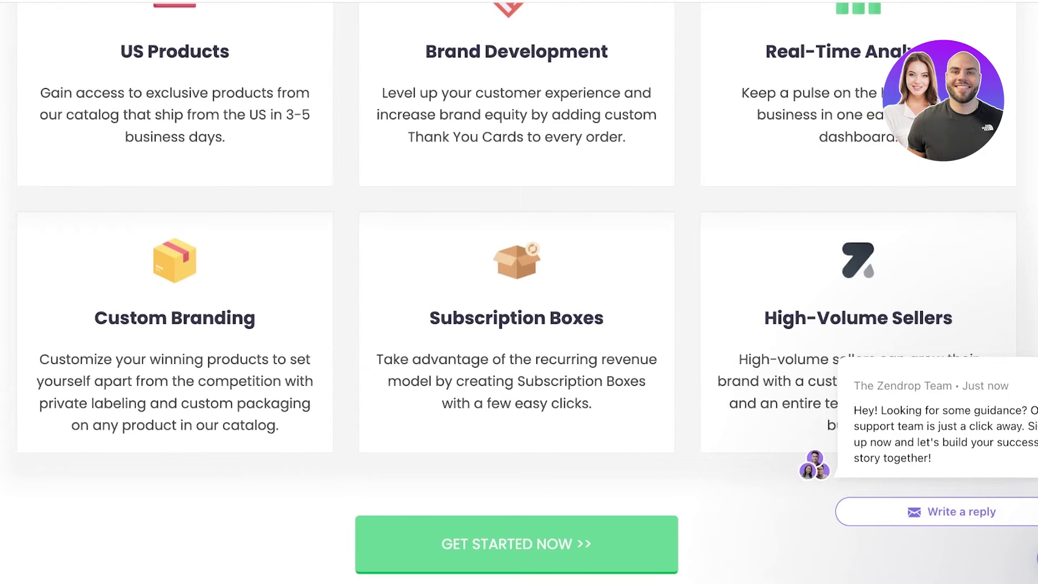
scroll(519, 292, down, 1)
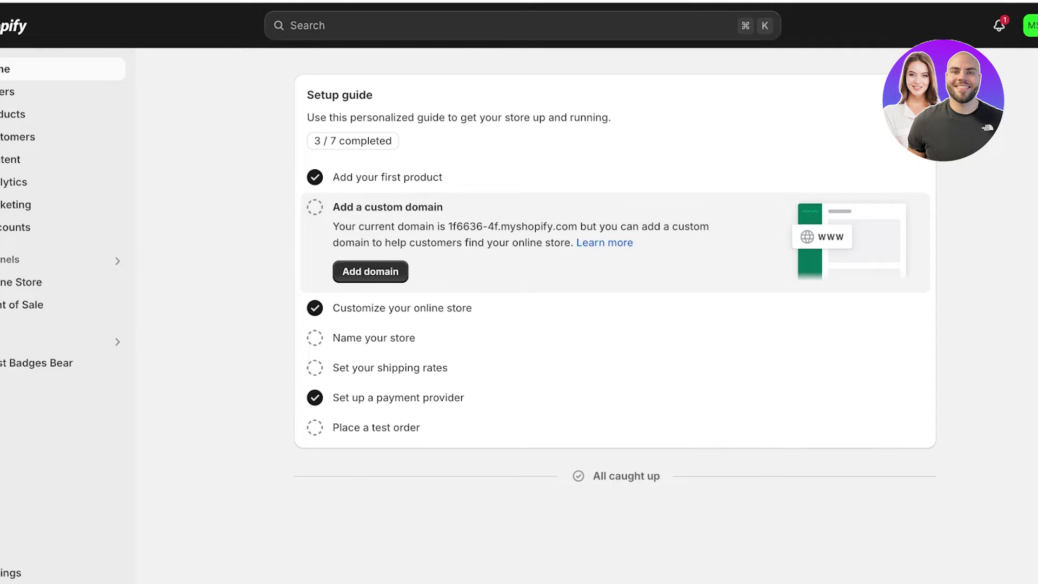
Go to the App and sales channel settings in the admin to reach the Shopify App Store.
key(super+k)
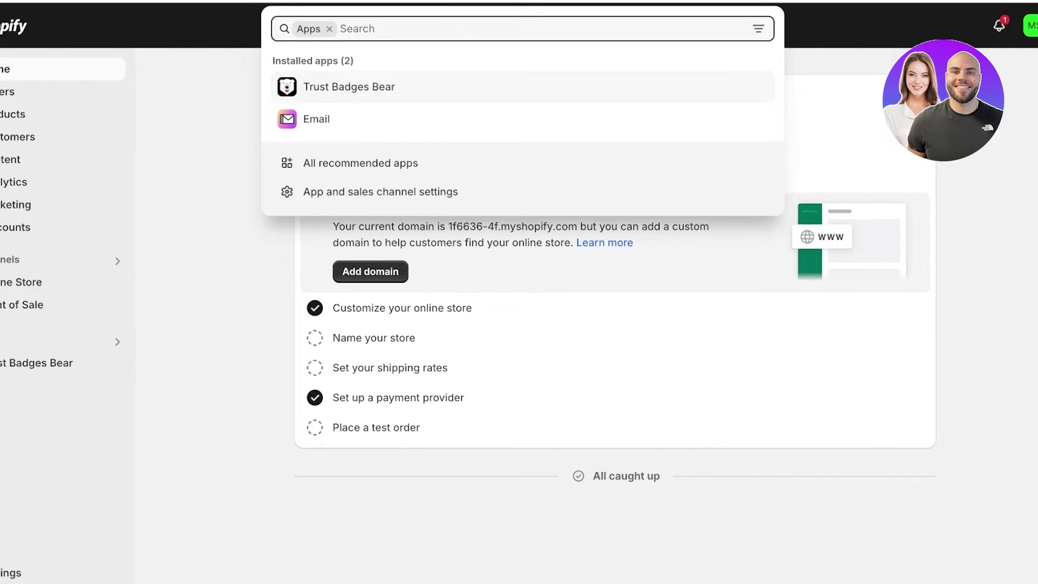
key(Escape)
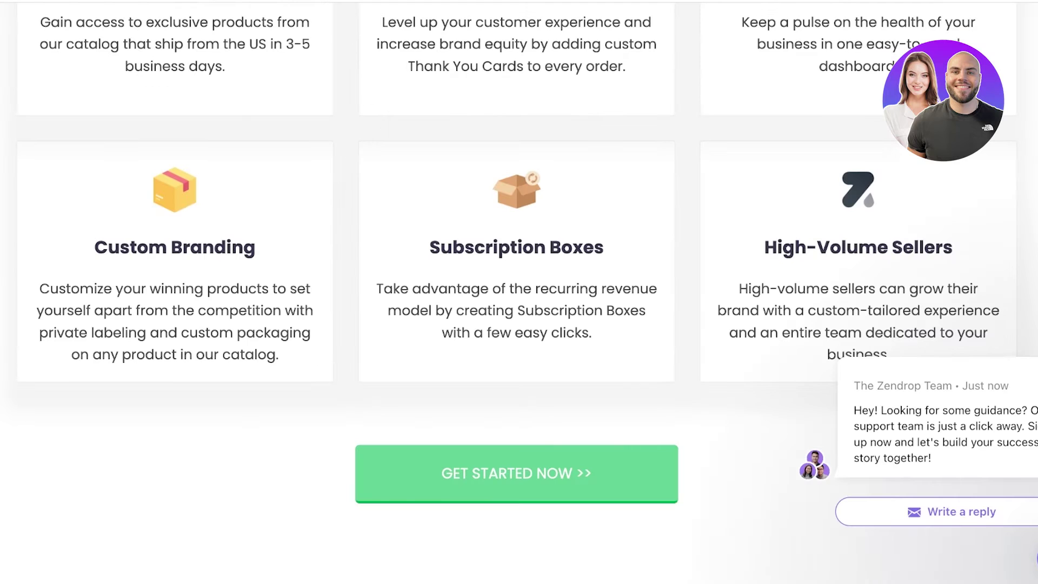
scroll(520, 292, up, 10)
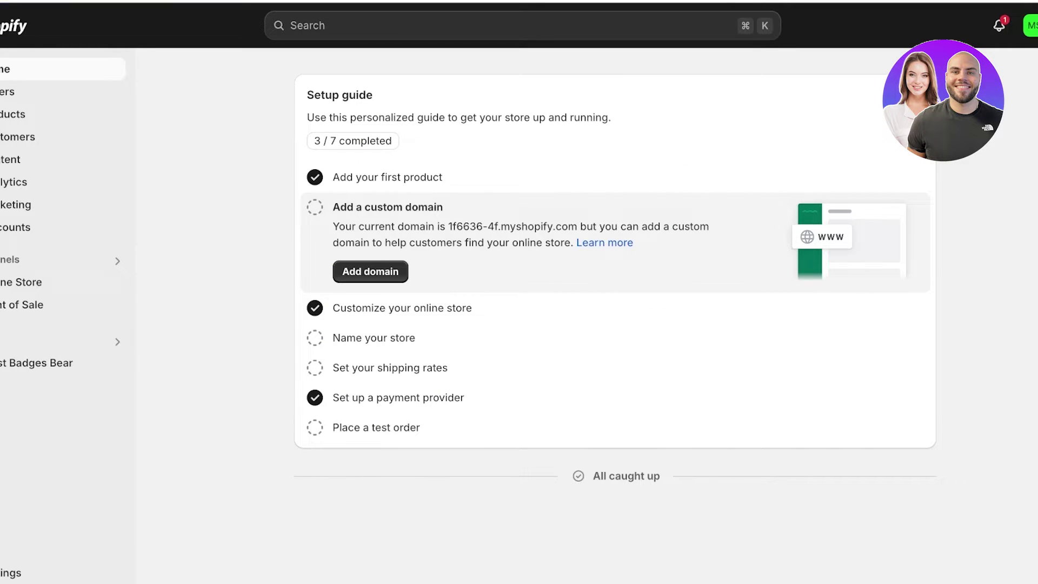
click(55, 339)
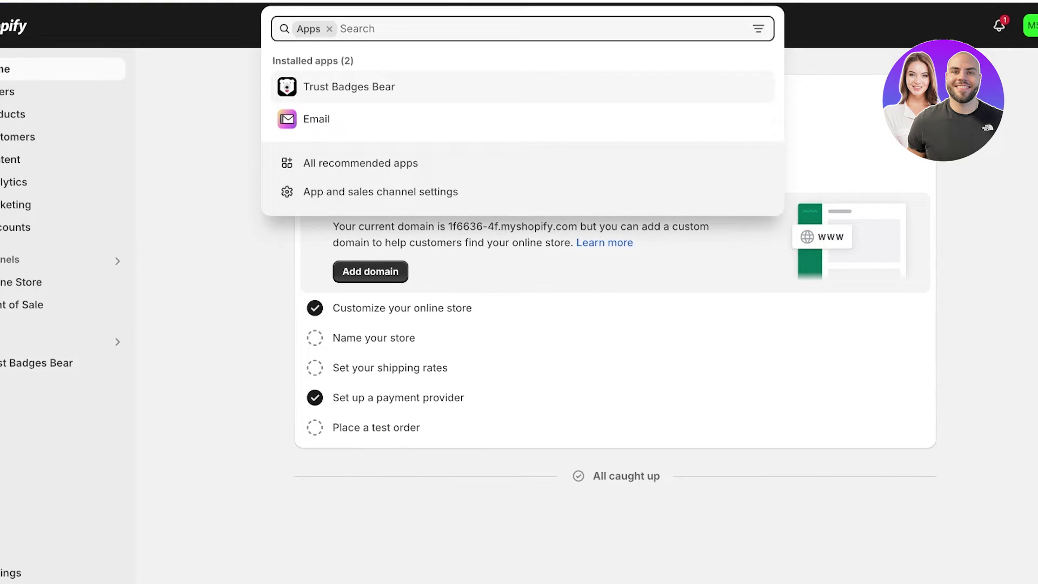
click(380, 192)
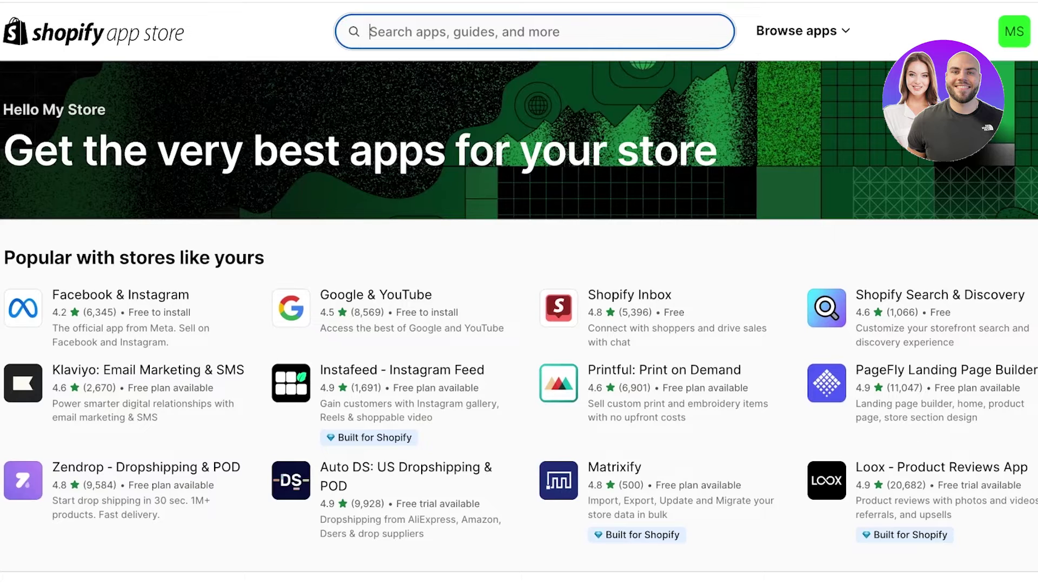
Search the App Store for zendrop and open the Zendrop - Dropshipping & POD listing.
text(zendrop)
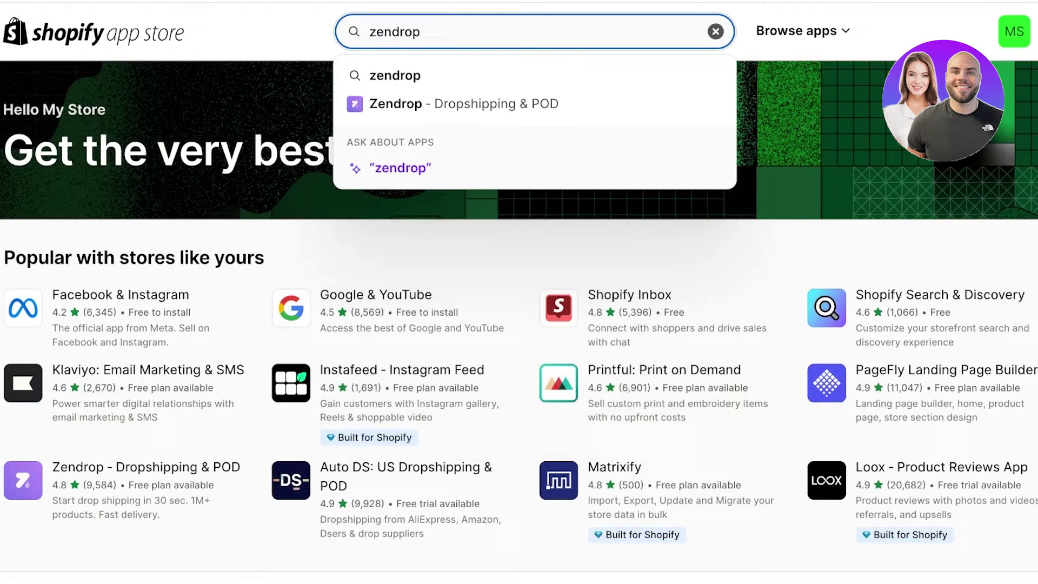
key(Return)
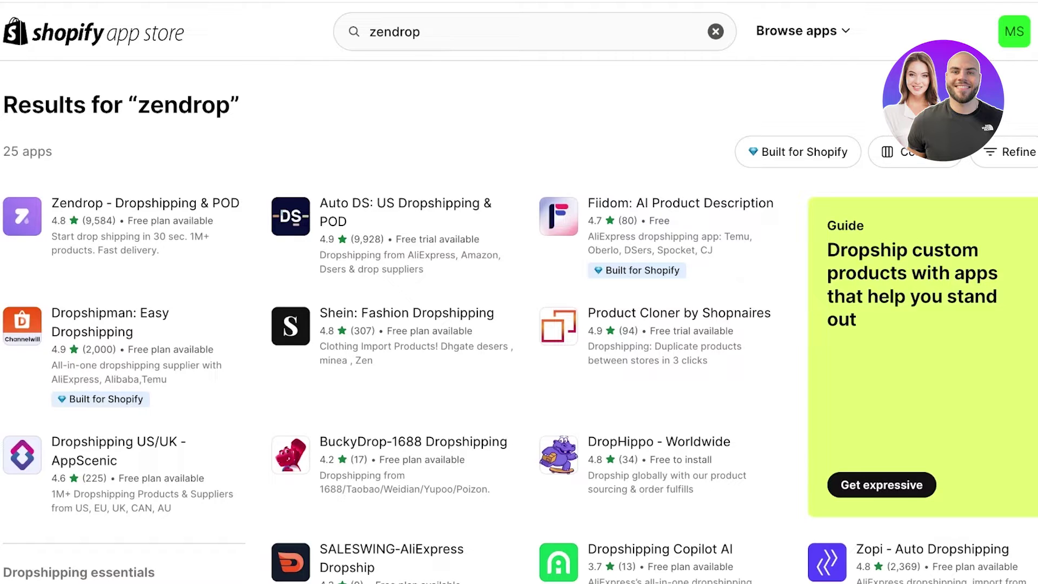
click(145, 203)
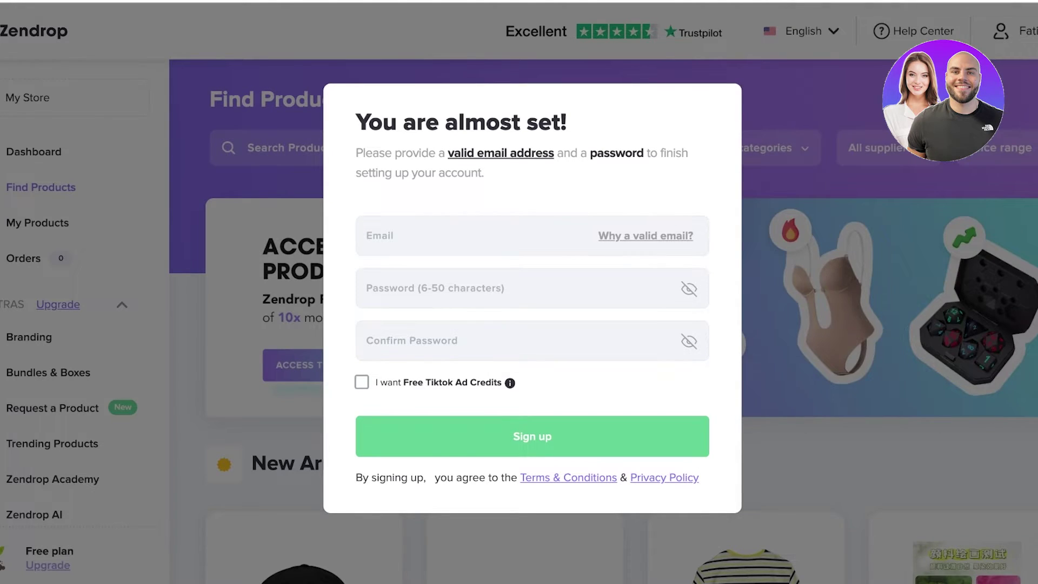
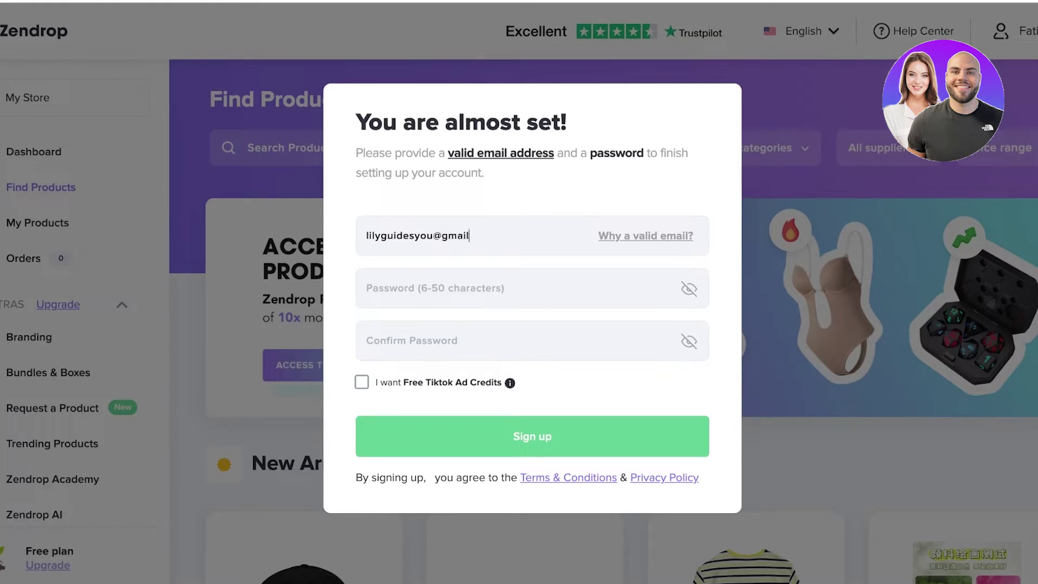
Enter the account e-mail and a matching password twice on the 'You are almost set!' form, then submit.
click(367, 288)
text(•••••••••)
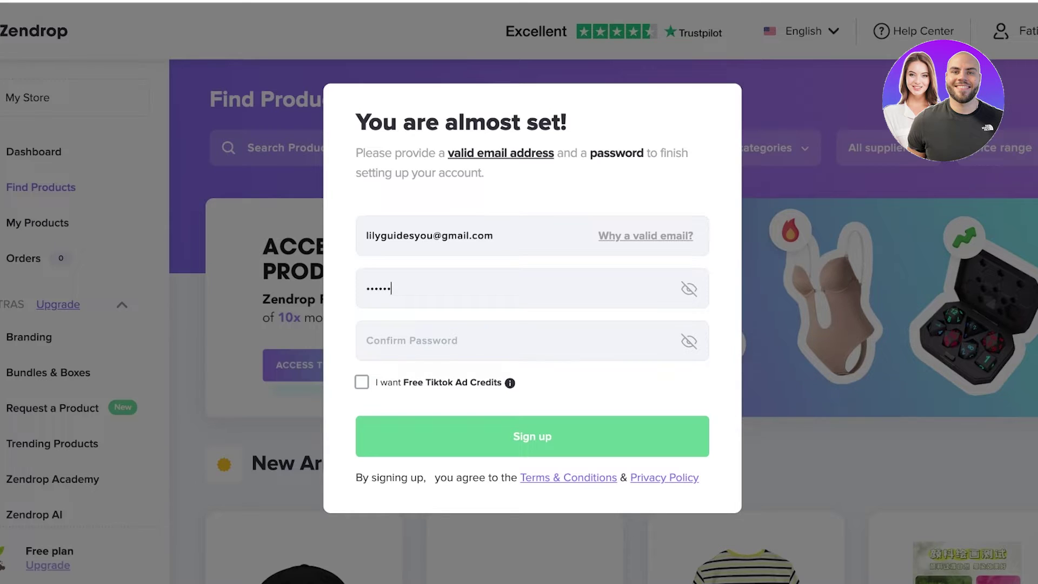
click(366, 341)
text(•••••••••)
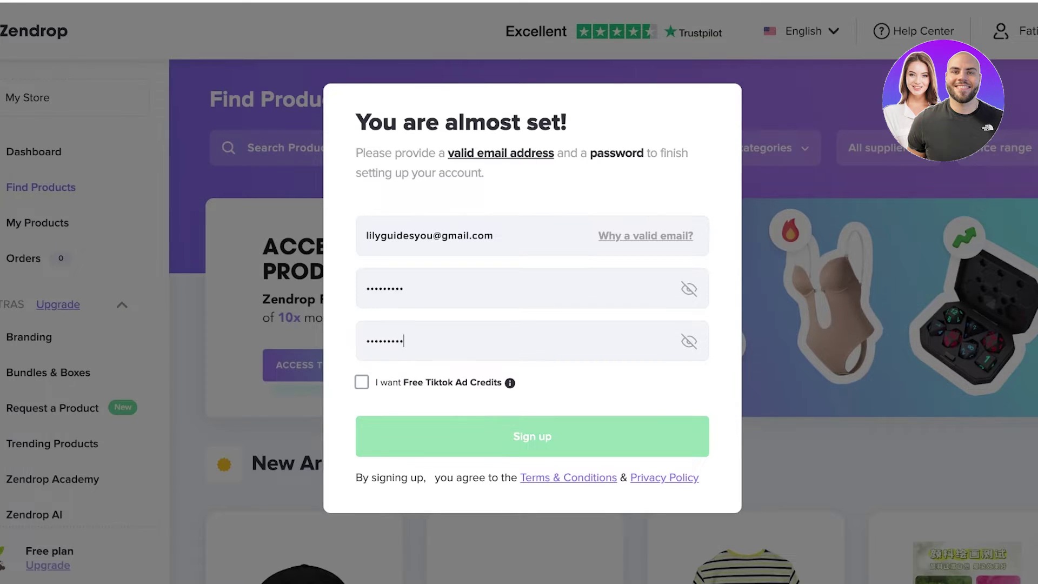
key(Return)
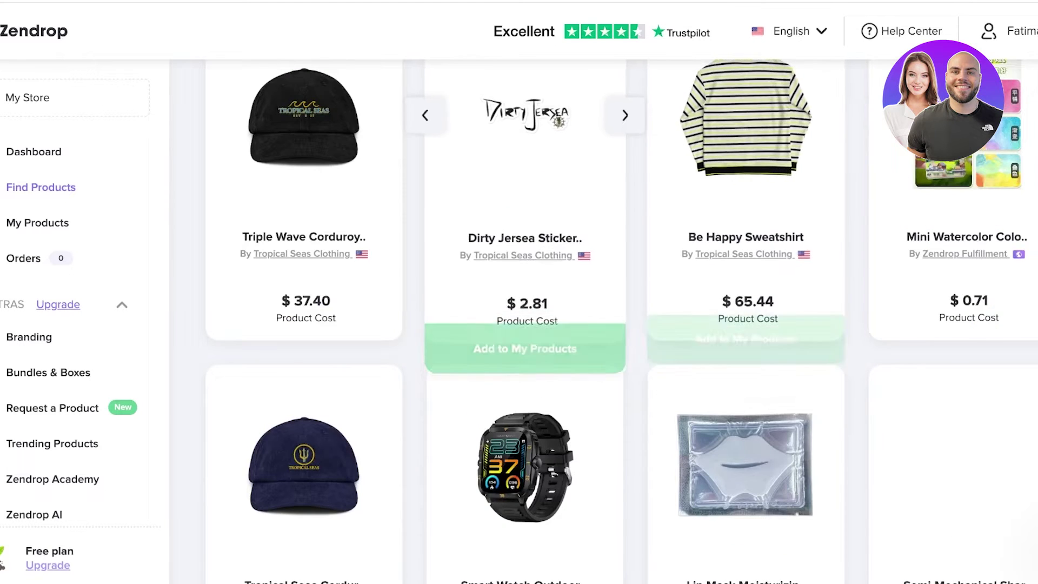
Change the store name in Settings > General > Store details from My Store to SPENCER and save.
scroll(622, 325, up, 10)
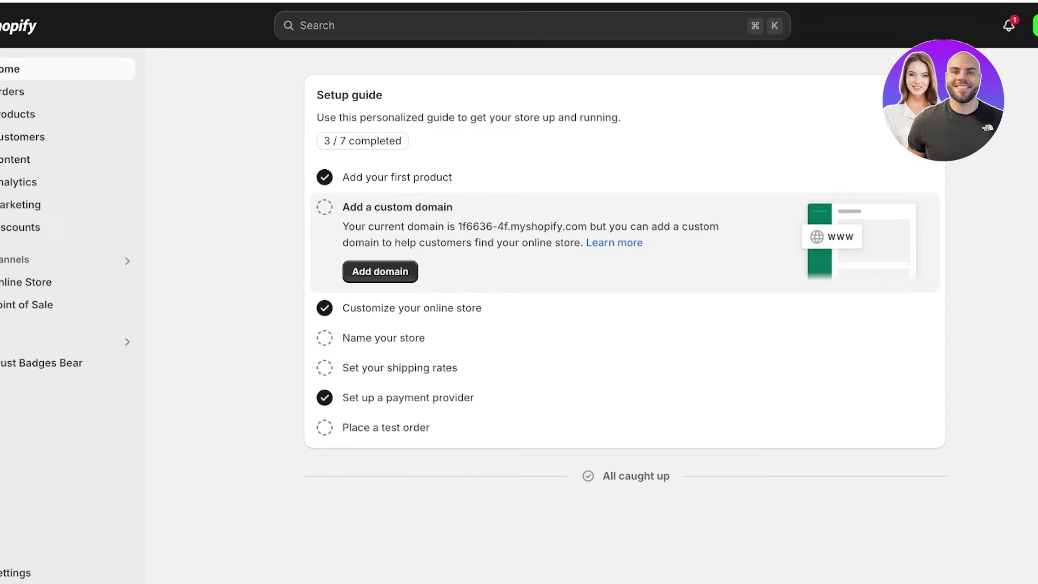
click(16, 572)
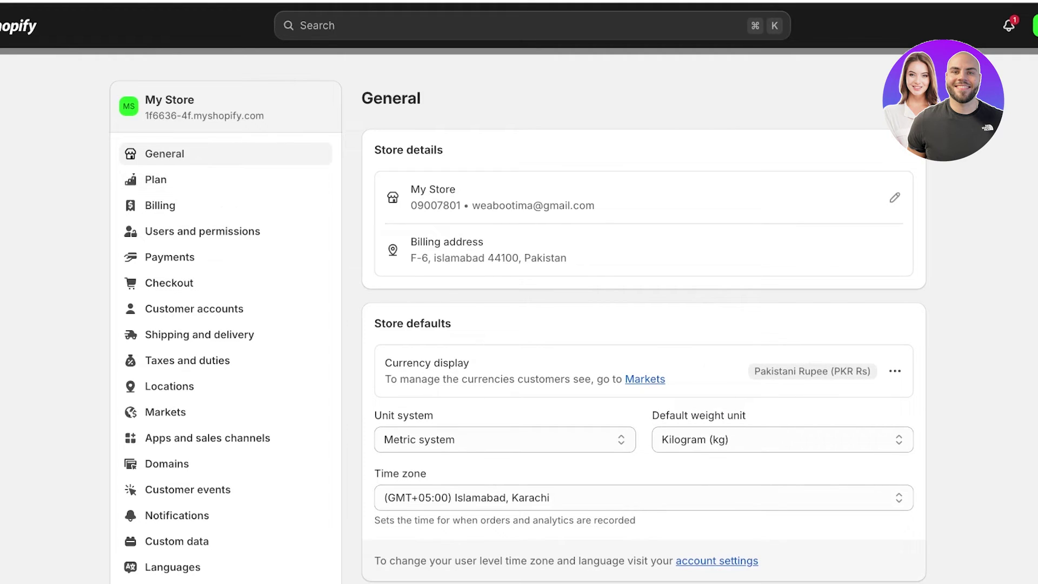
click(895, 198)
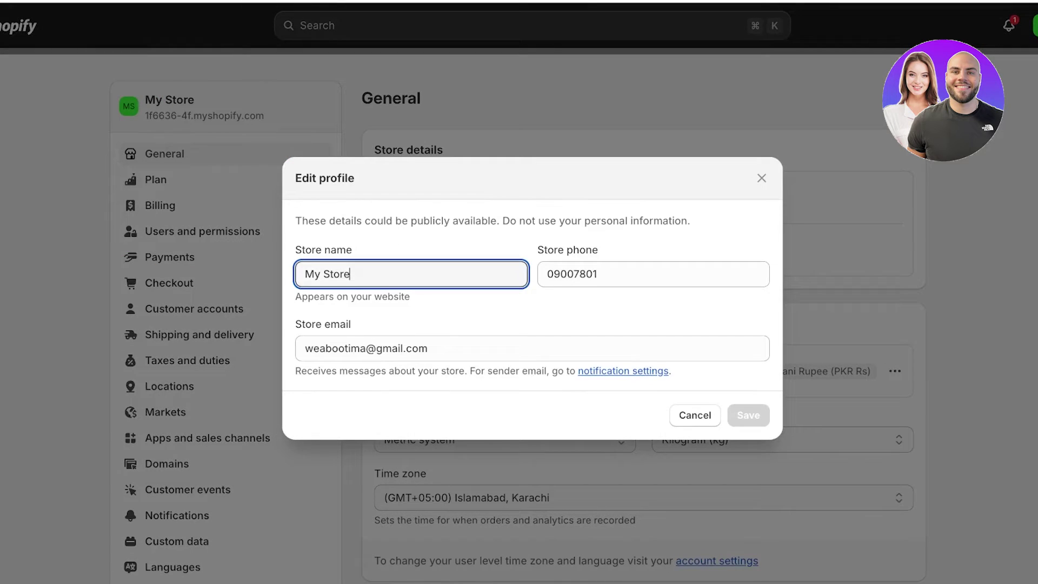
key(super+a)
text(Spencerr)
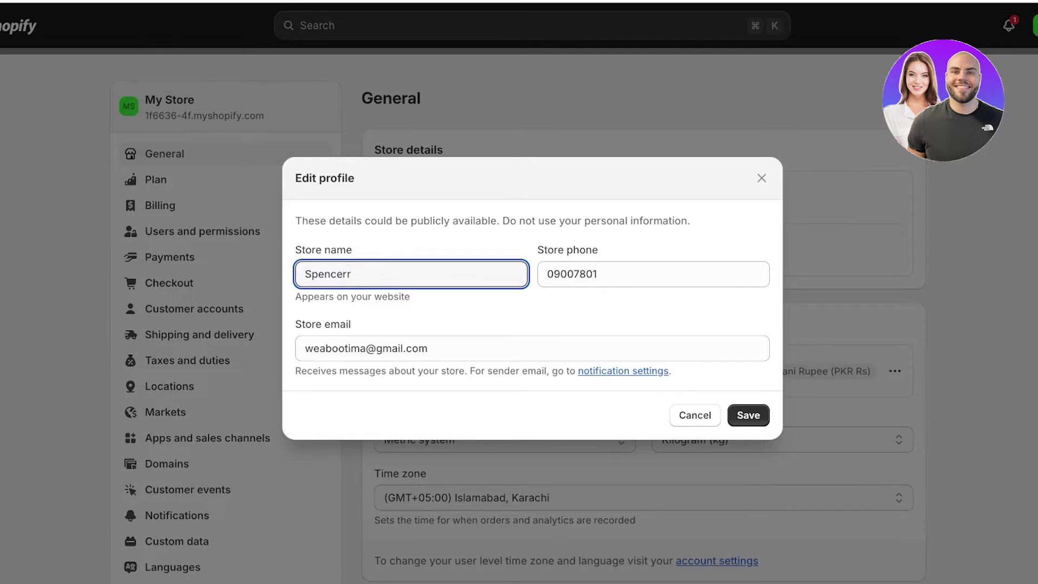
key(super+a)
text(SPENCER)
key(Return)
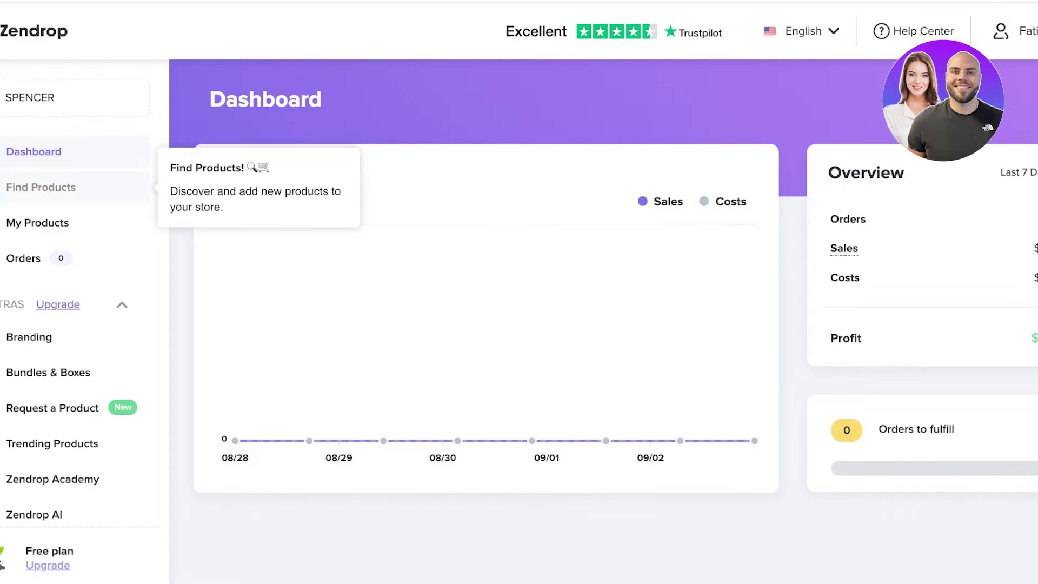
Visit Find Products, My Products and Orders in the Zendrop sidebar, dismissing the upgrade offer.
click(41, 187)
scroll(747, 325, down, 10)
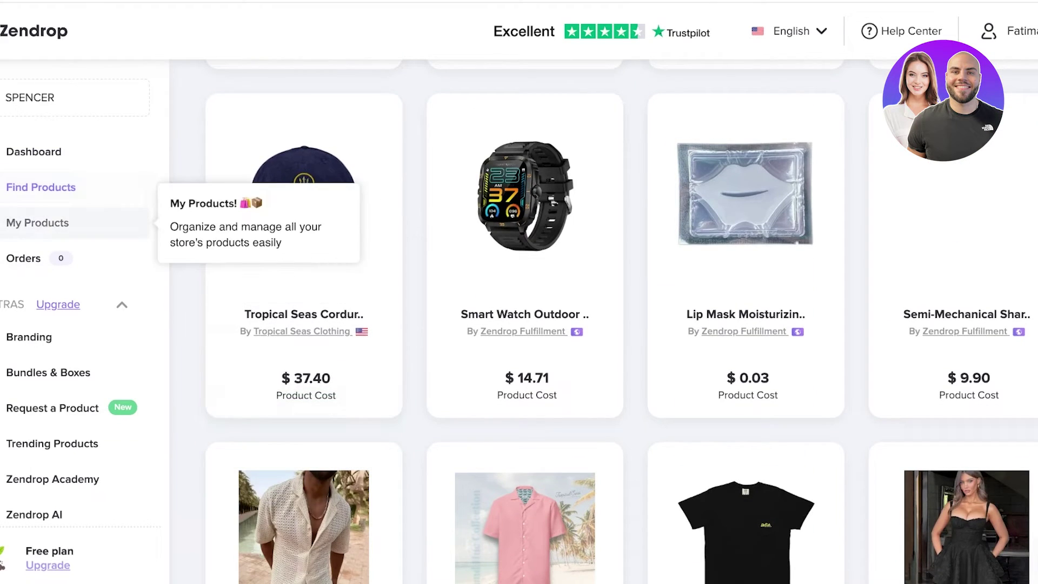
click(37, 223)
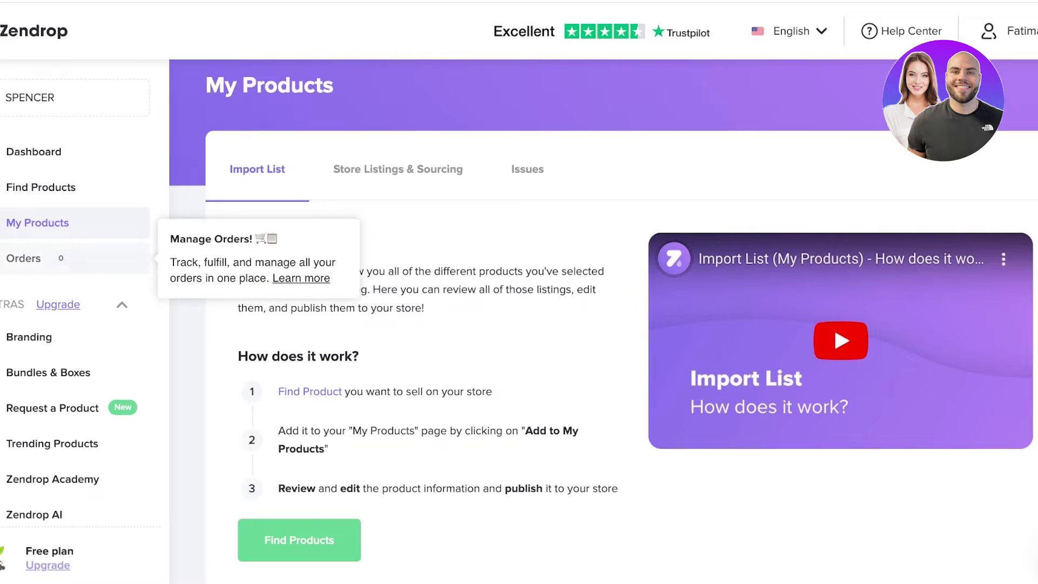
click(23, 258)
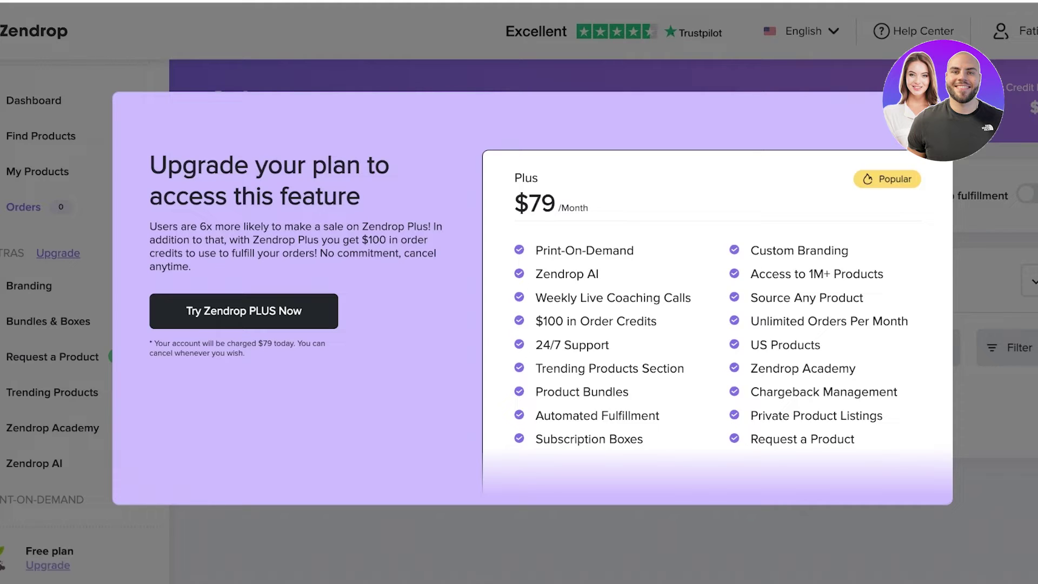
key(Escape)
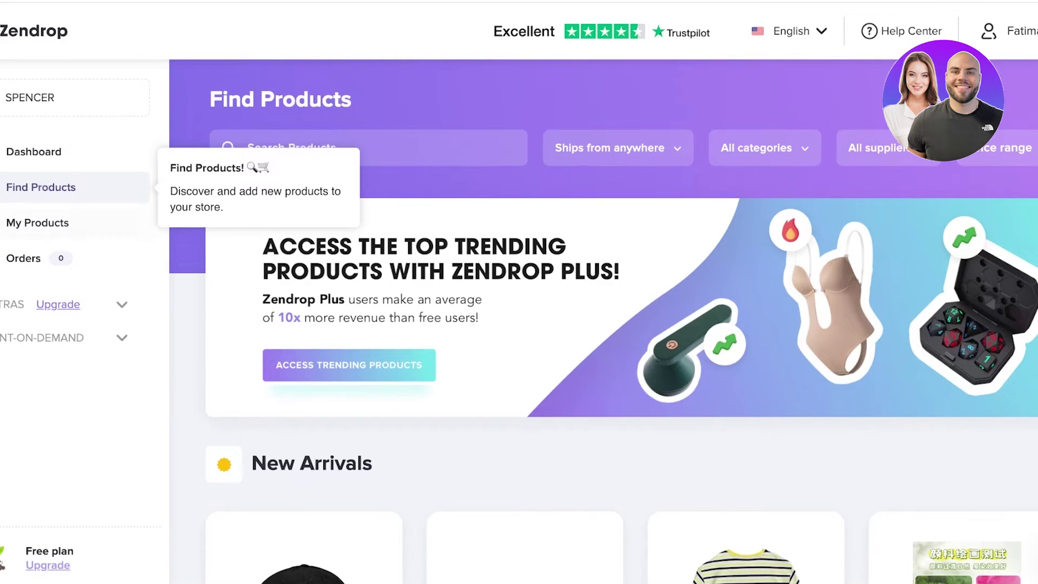
Set the Ships from filter to US, then switch it back to anywhere.
scroll(603, 324, down, 5)
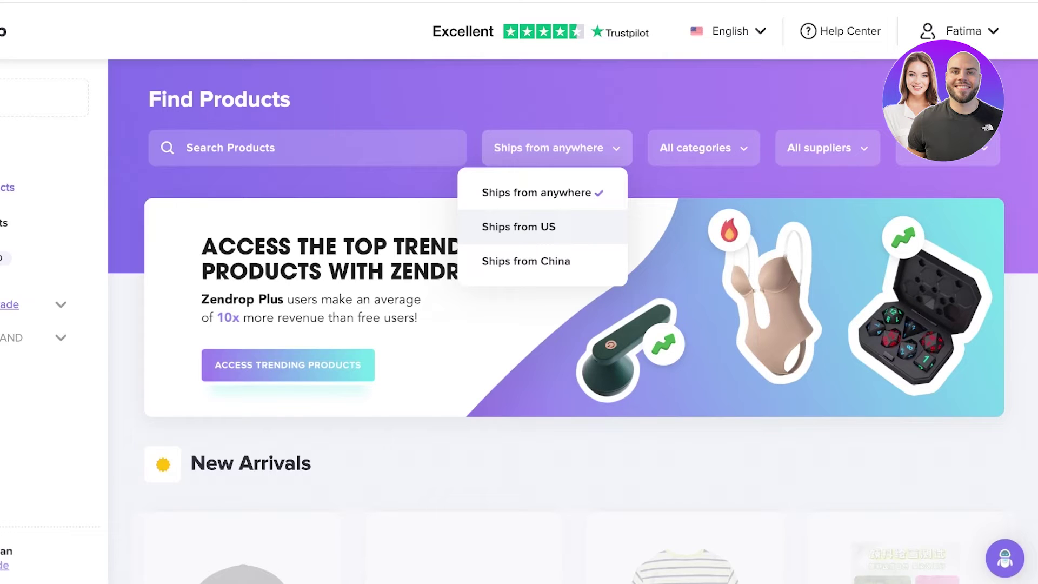
click(518, 226)
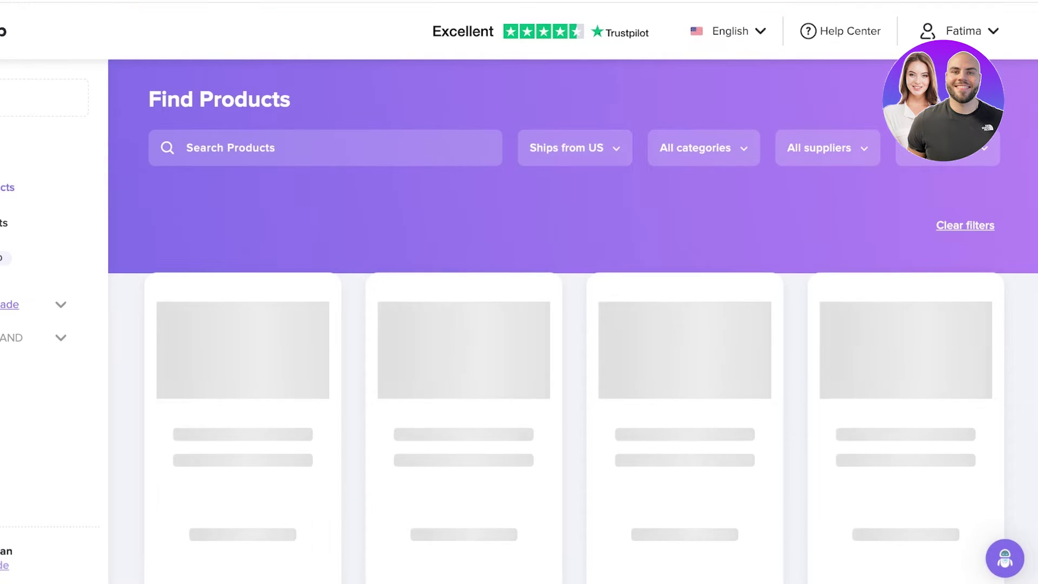
scroll(519, 226, down, 1)
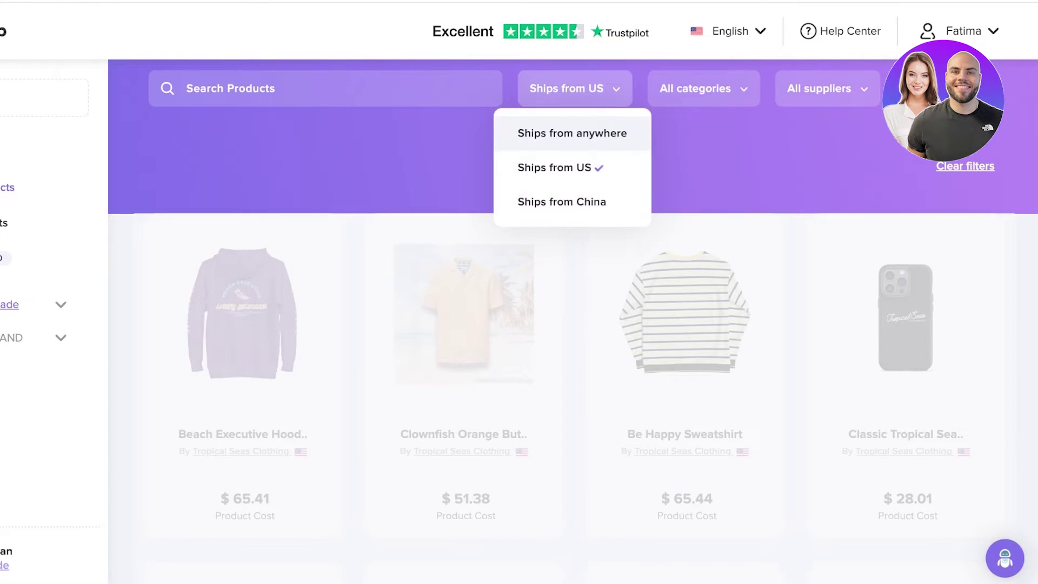
click(572, 133)
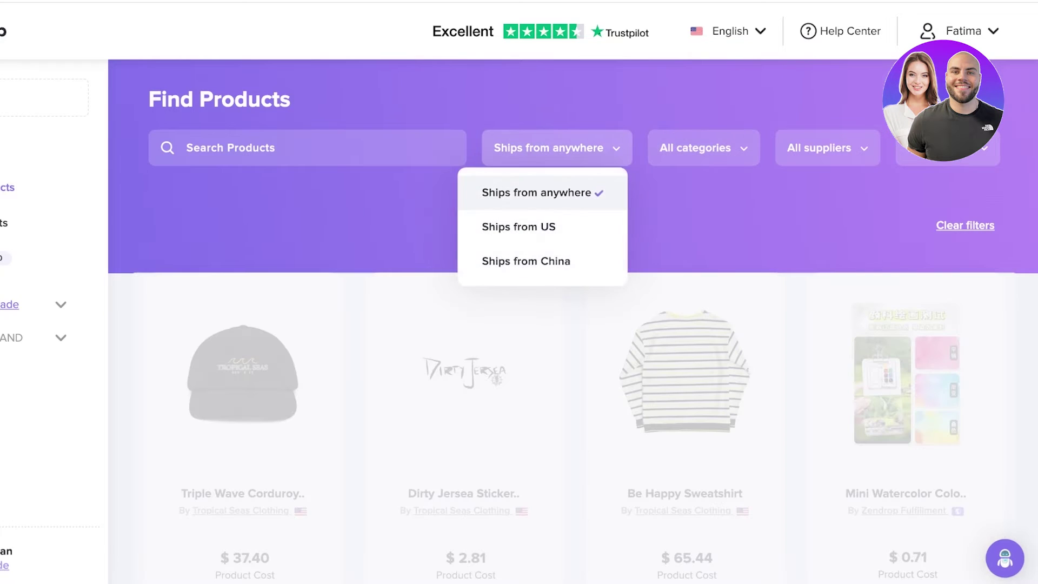
Open the suppliers list and the price range filter, narrowing the maximum price to $184.
scroll(685, 324, down, 8)
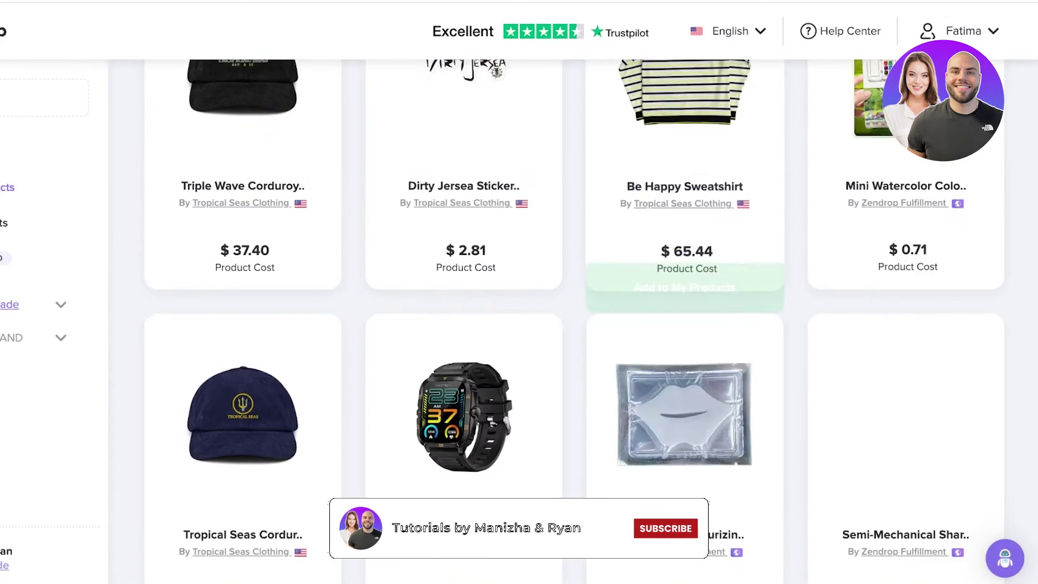
scroll(685, 324, down, 2)
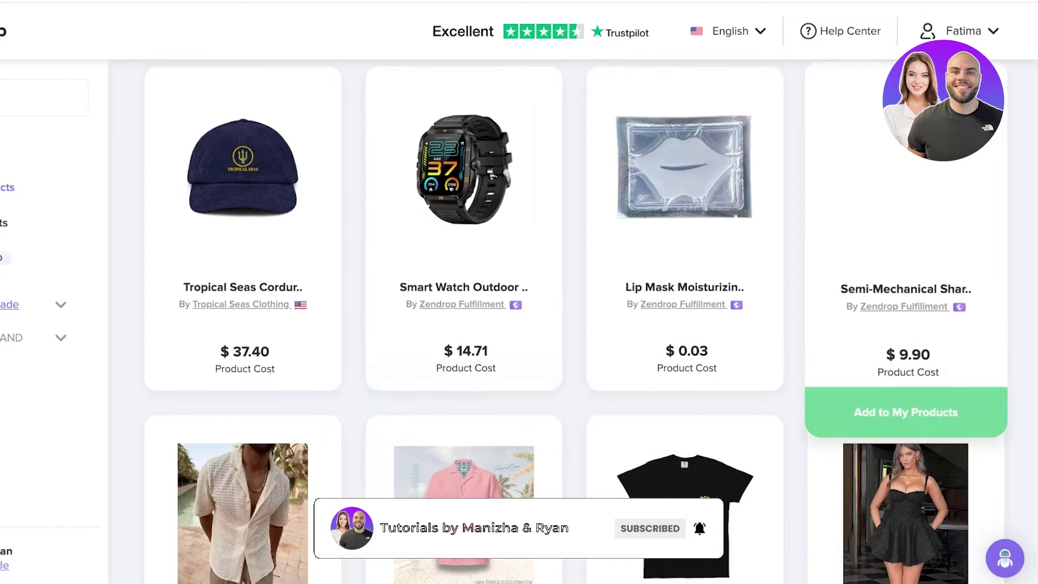
scroll(906, 324, down, 8)
scroll(575, 324, up, 10)
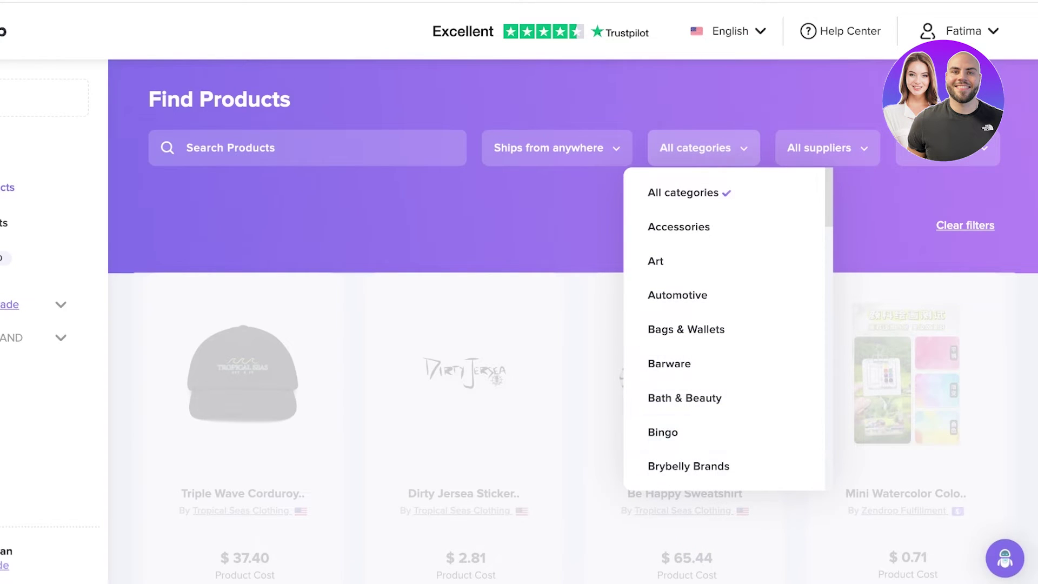
click(820, 147)
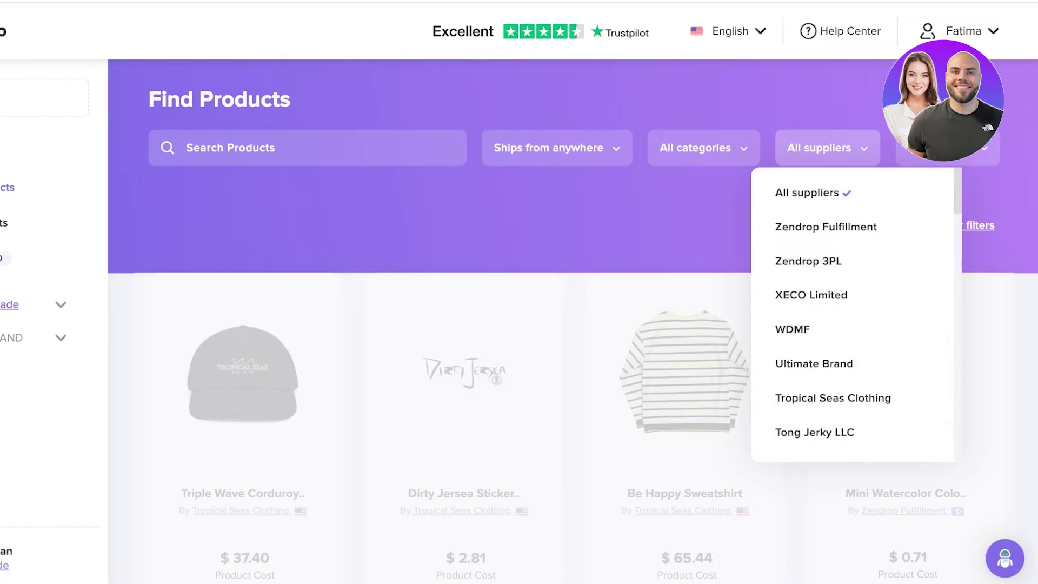
click(919, 150)
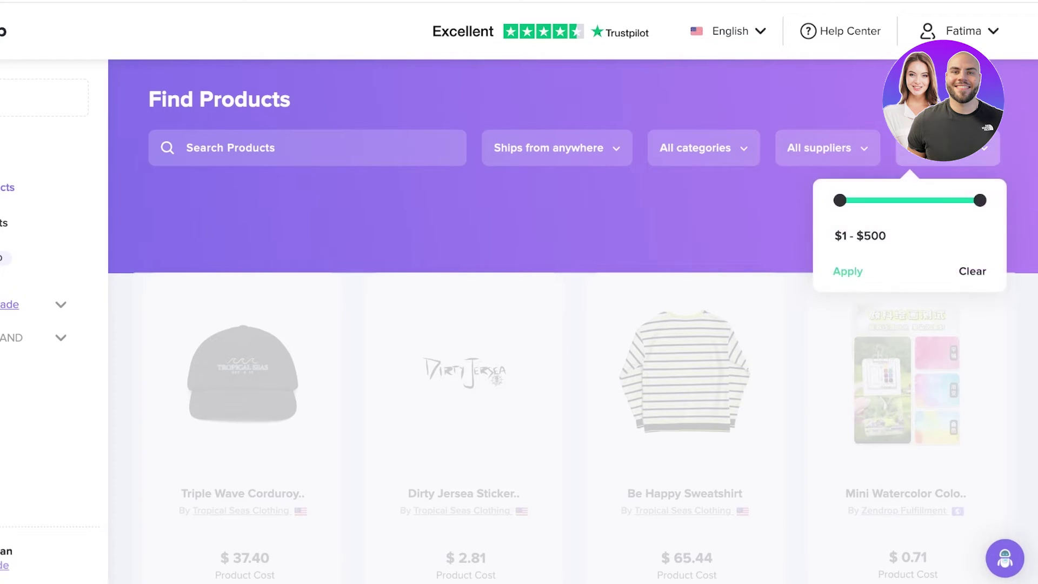
mouse_move(980, 200)
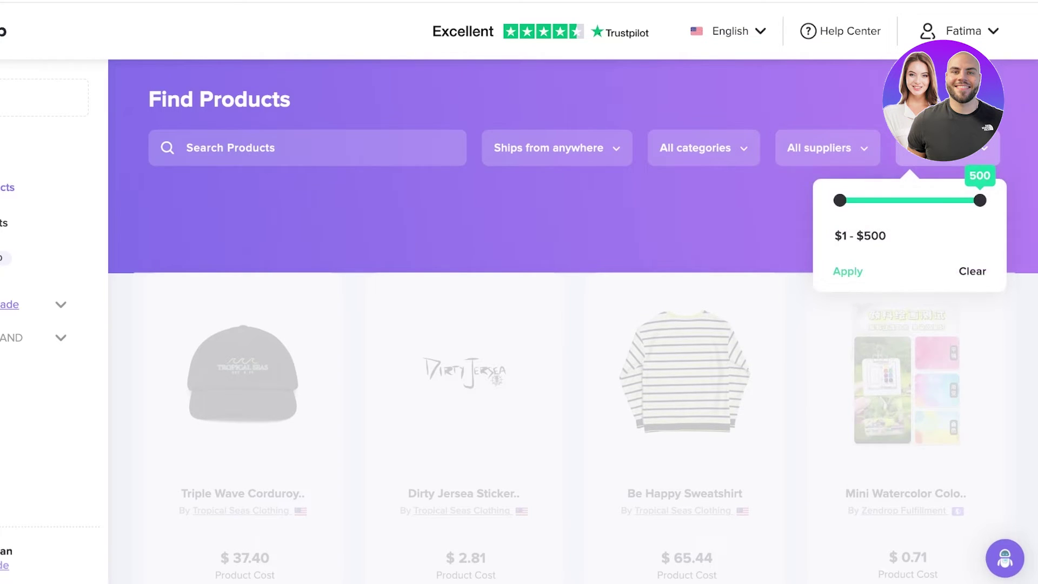
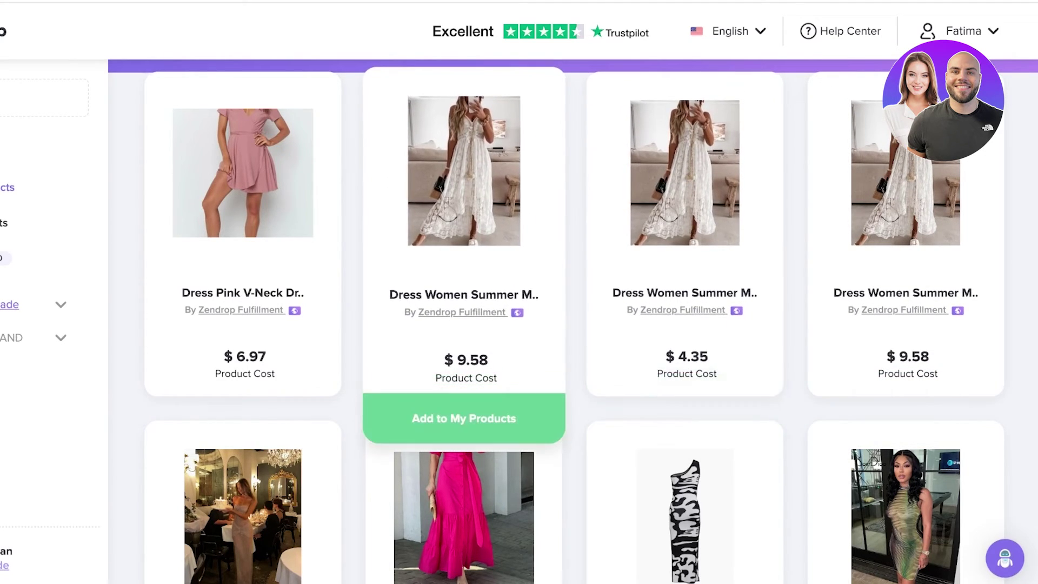
Scroll down through the Dress search results in the product catalog grid.
scroll(573, 321, down, 1)
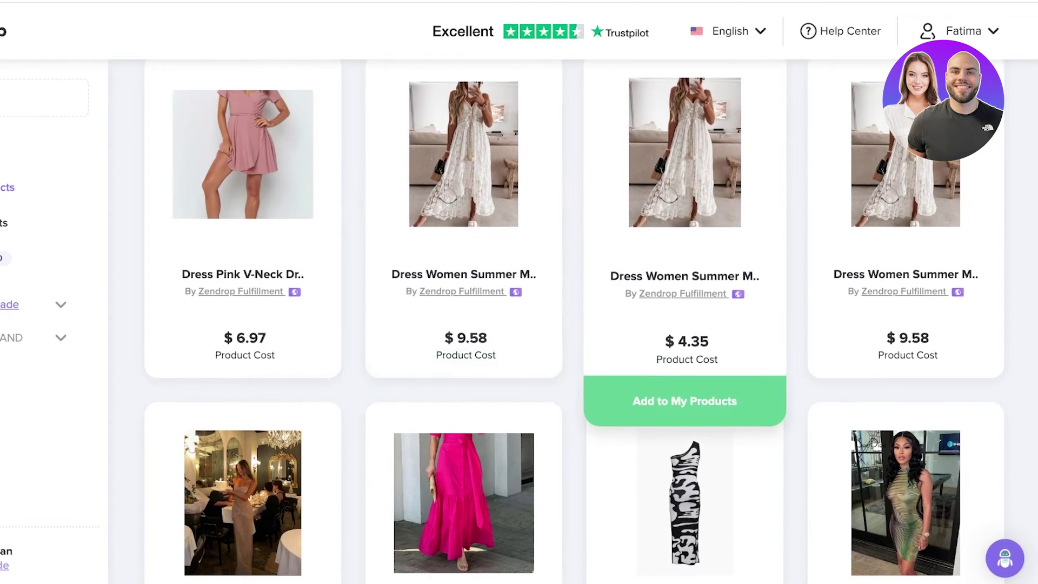
click(685, 276)
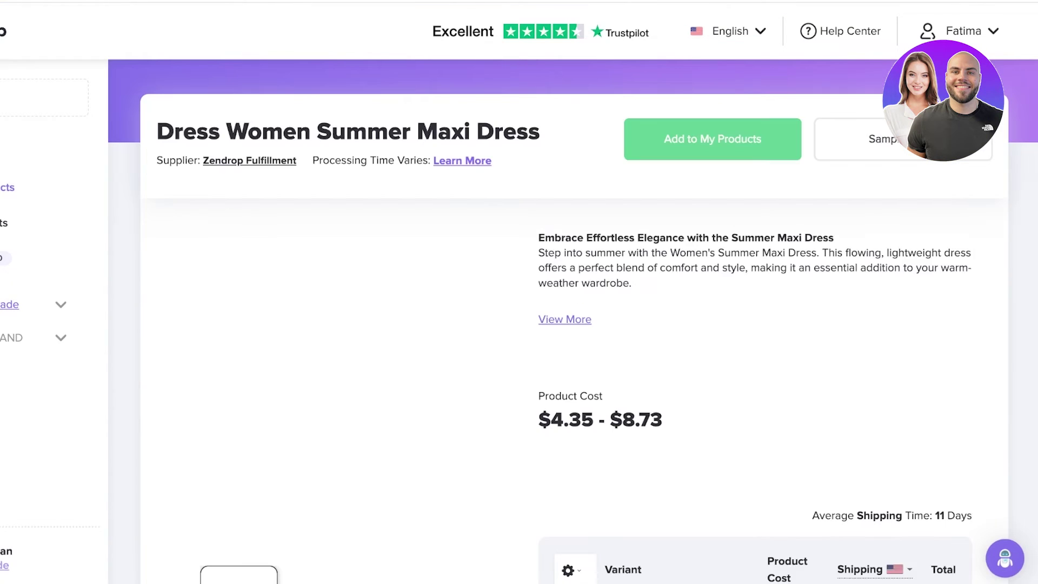
scroll(572, 326, down, 3)
scroll(573, 326, down, 15)
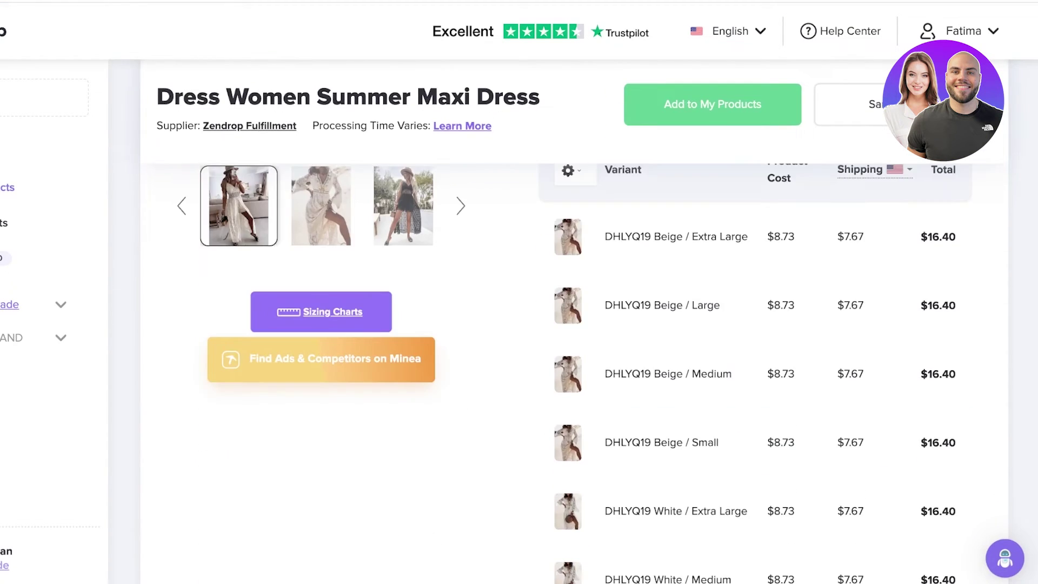
scroll(572, 327, down, 10)
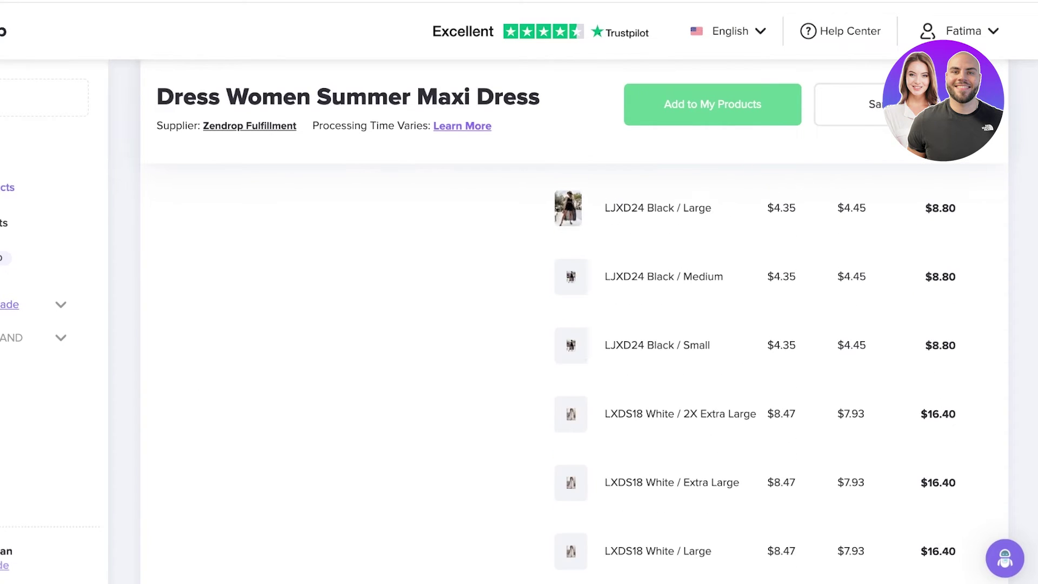
key(Home)
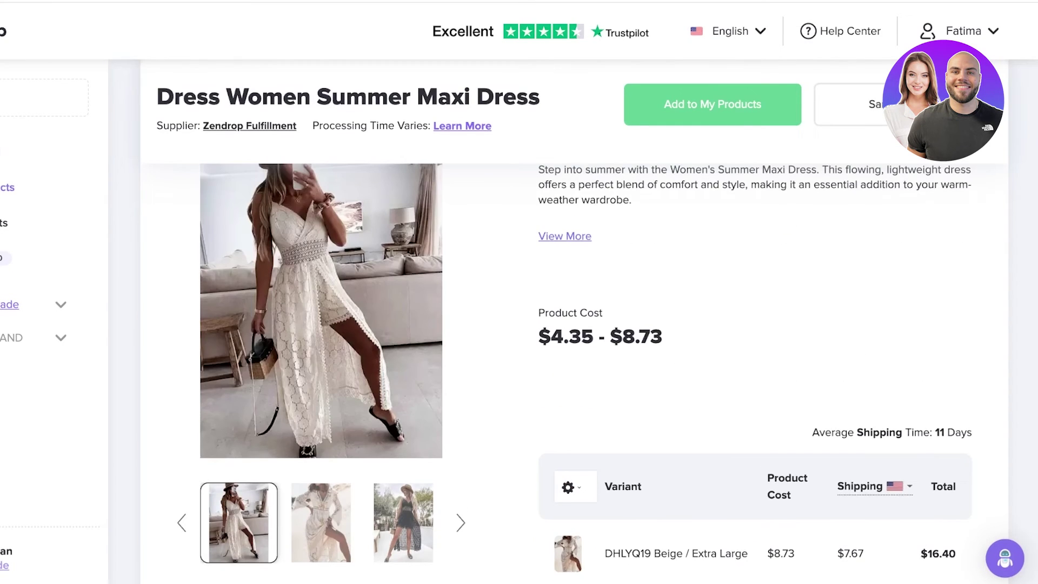
scroll(578, 373, down, 1)
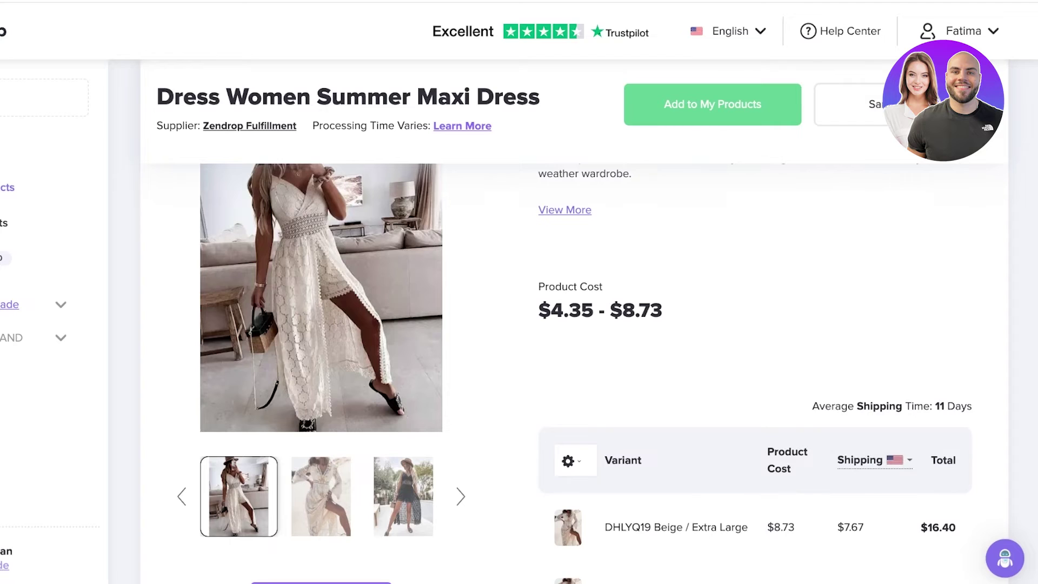
scroll(578, 373, down, 3)
scroll(578, 373, down, 20)
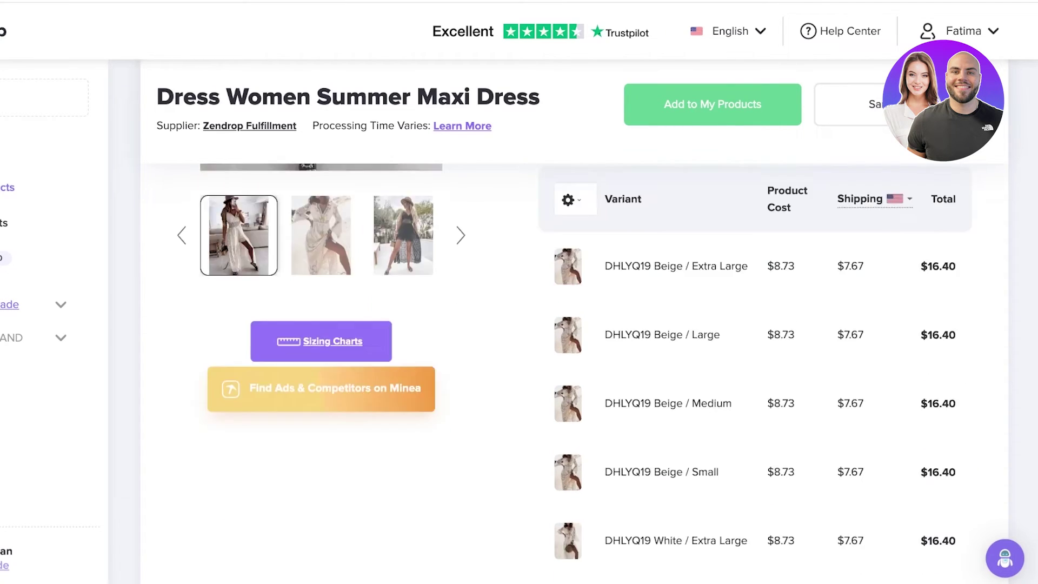
scroll(578, 373, up, 4)
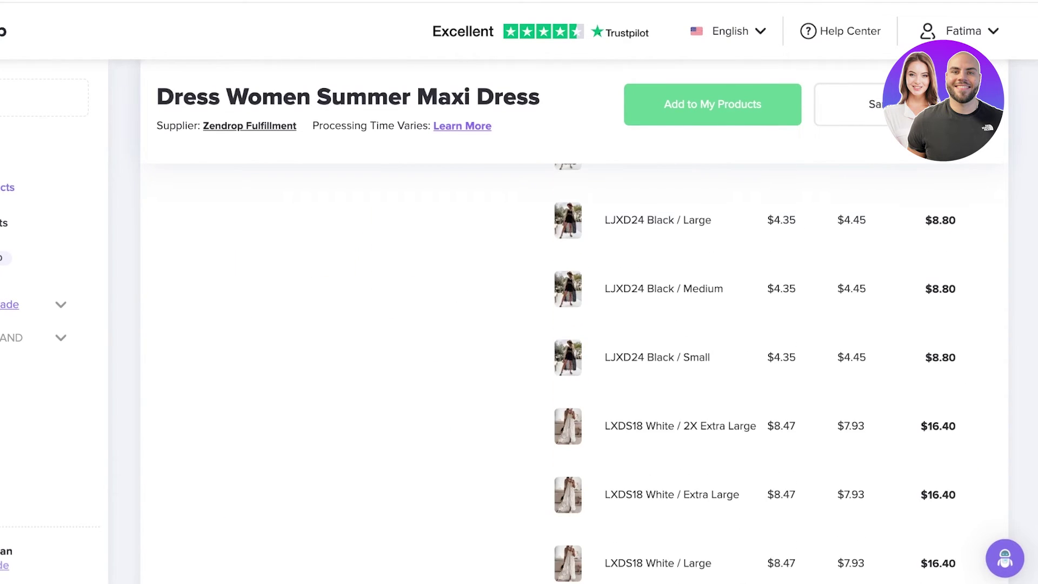
scroll(578, 373, up, 5)
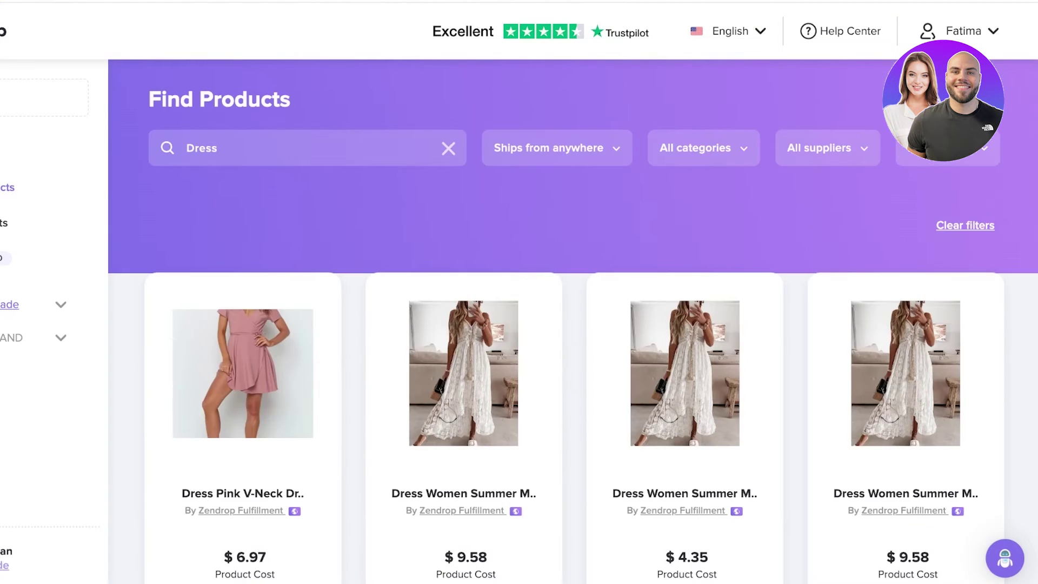
Scroll down through the Dress results to browse more listings.
scroll(573, 324, down, 8)
scroll(464, 217, down, 10)
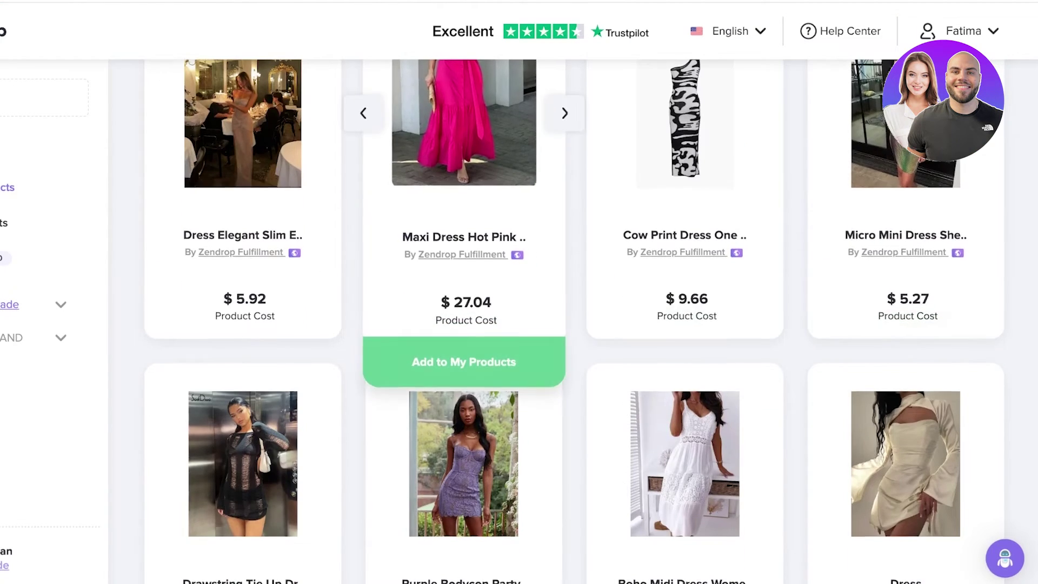
scroll(574, 325, down, 3)
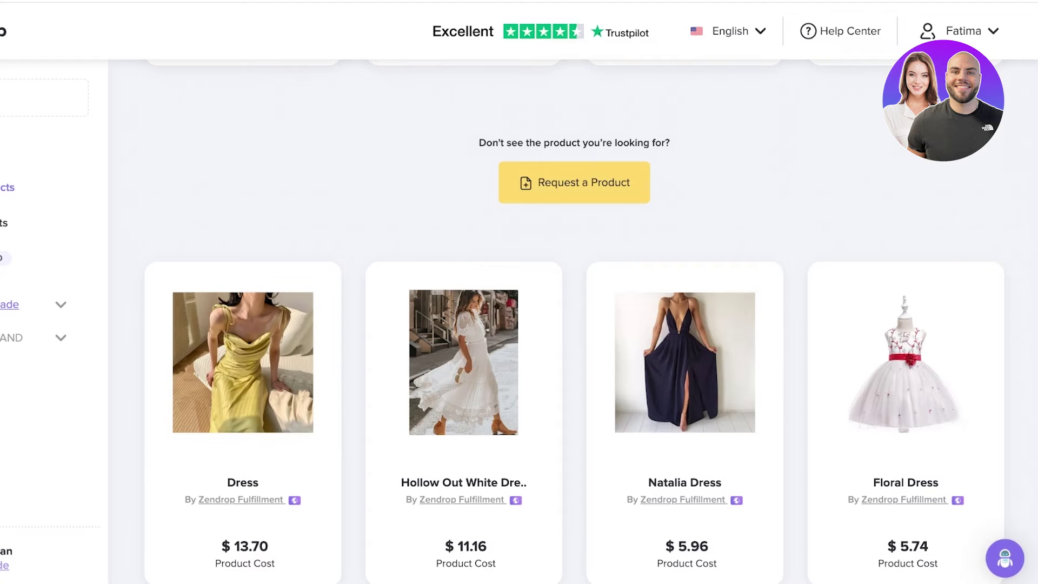
scroll(575, 325, down, 5)
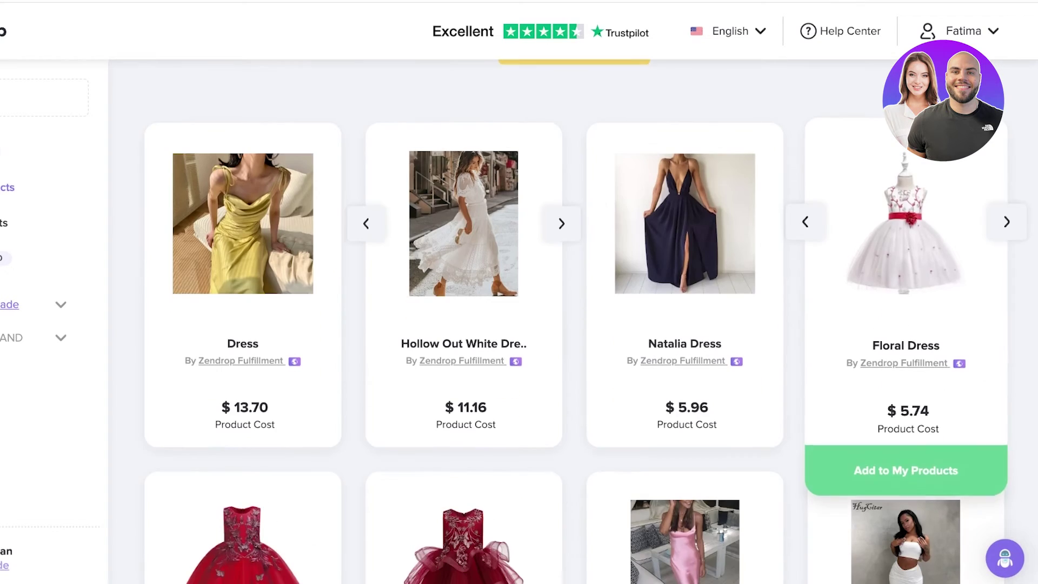
scroll(903, 216, down, 8)
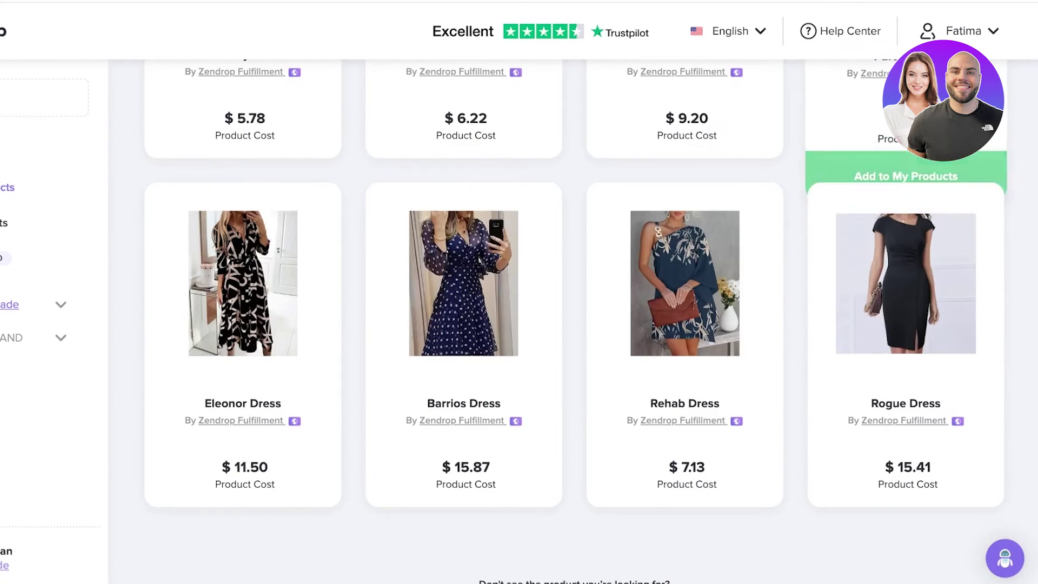
Replace the Dress search term with 'maxi dresses'.
scroll(243, 378, up, 8)
scroll(573, 324, up, 10)
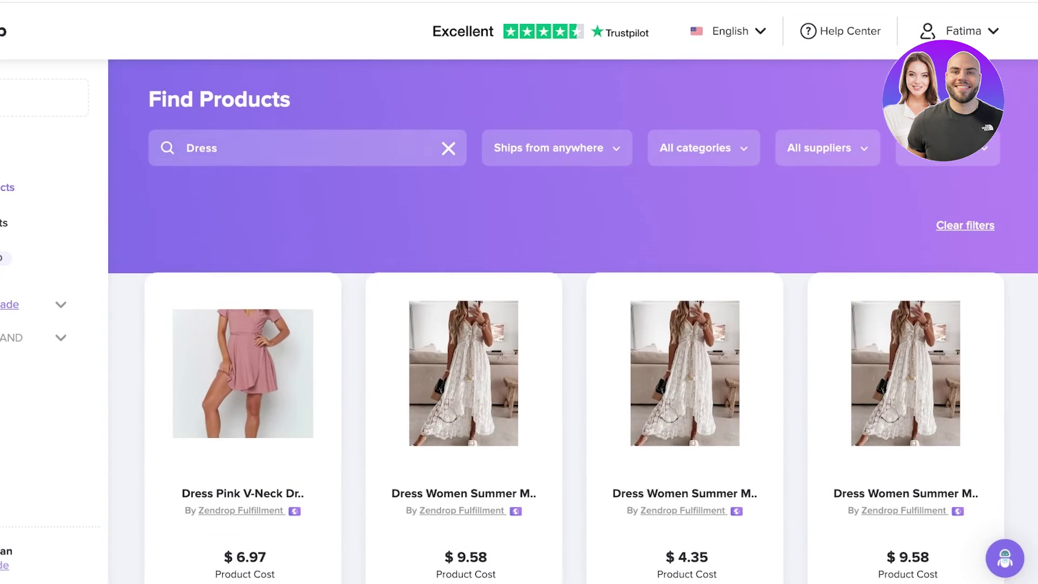
double_click(201, 148)
text(maxi dresses)
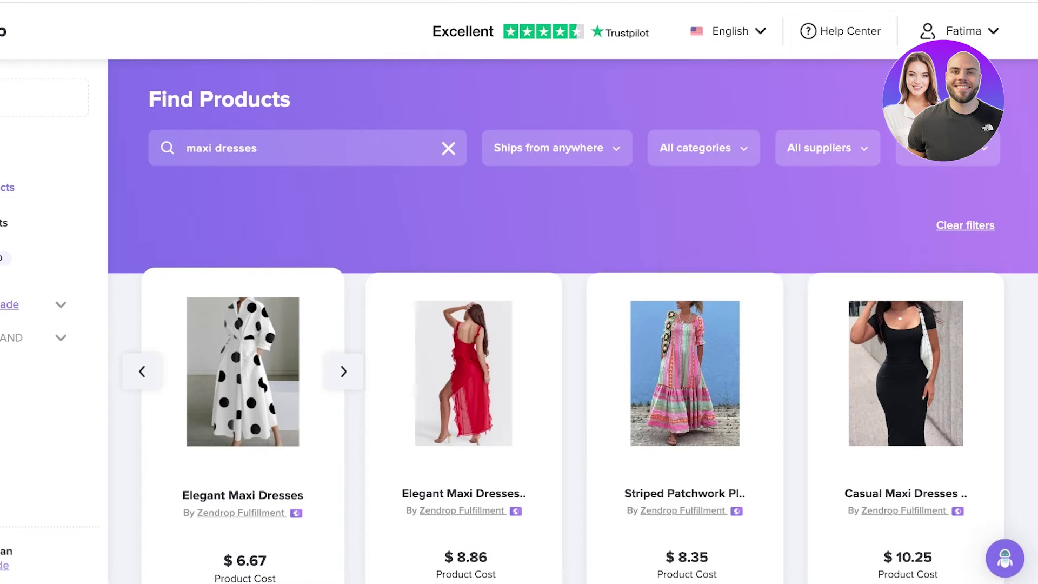
click(243, 379)
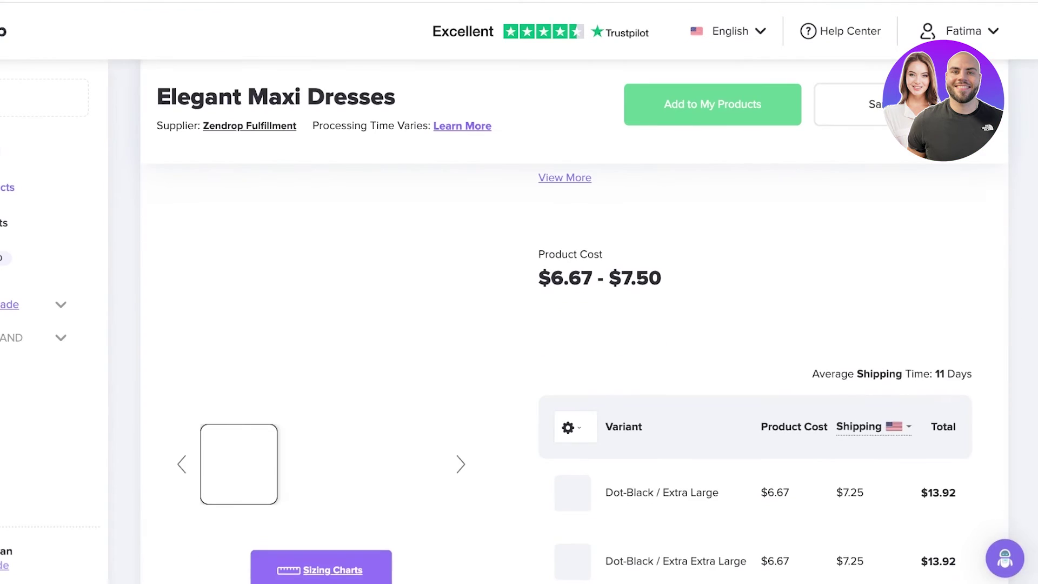
scroll(573, 373, down, 3)
scroll(573, 373, down, 1)
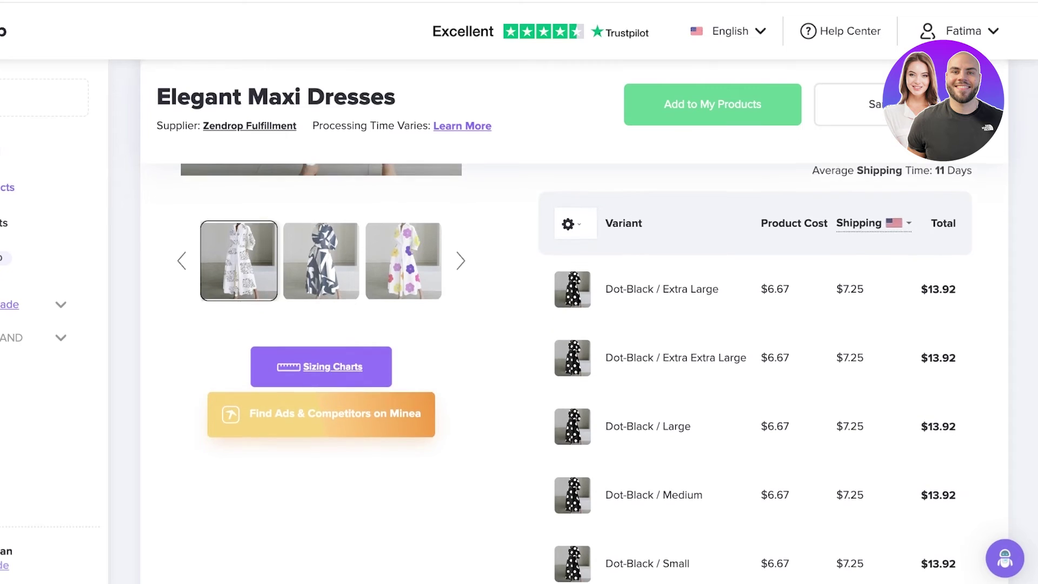
scroll(573, 373, down, 18)
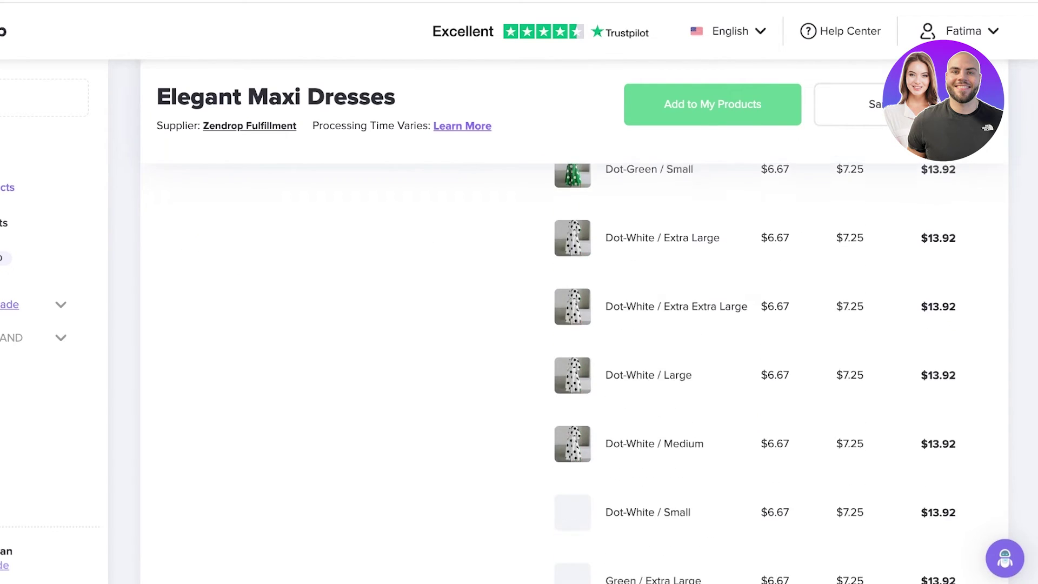
scroll(573, 373, down, 12)
scroll(573, 373, up, 20)
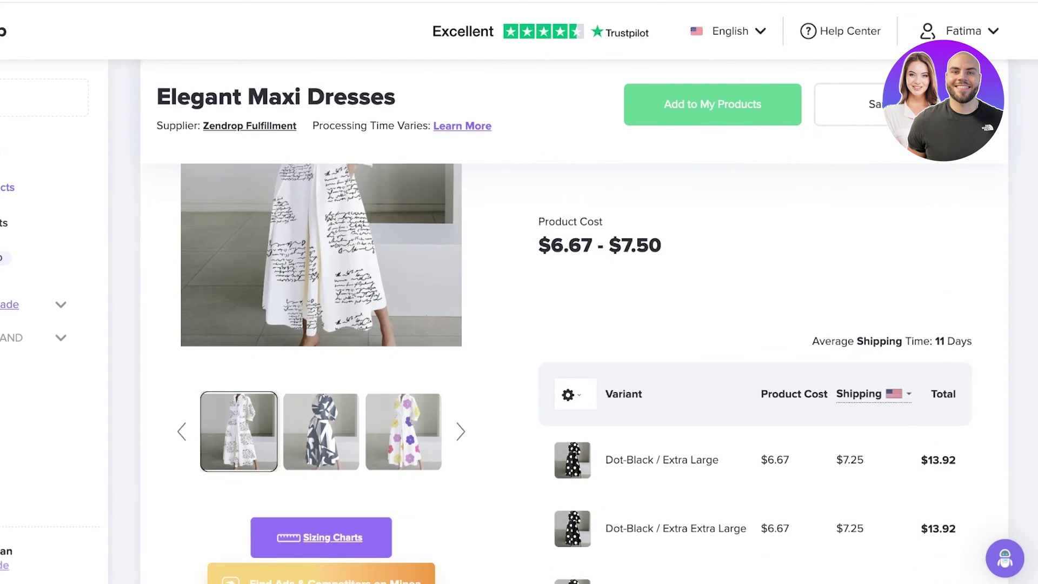
scroll(574, 373, up, 1)
click(901, 425)
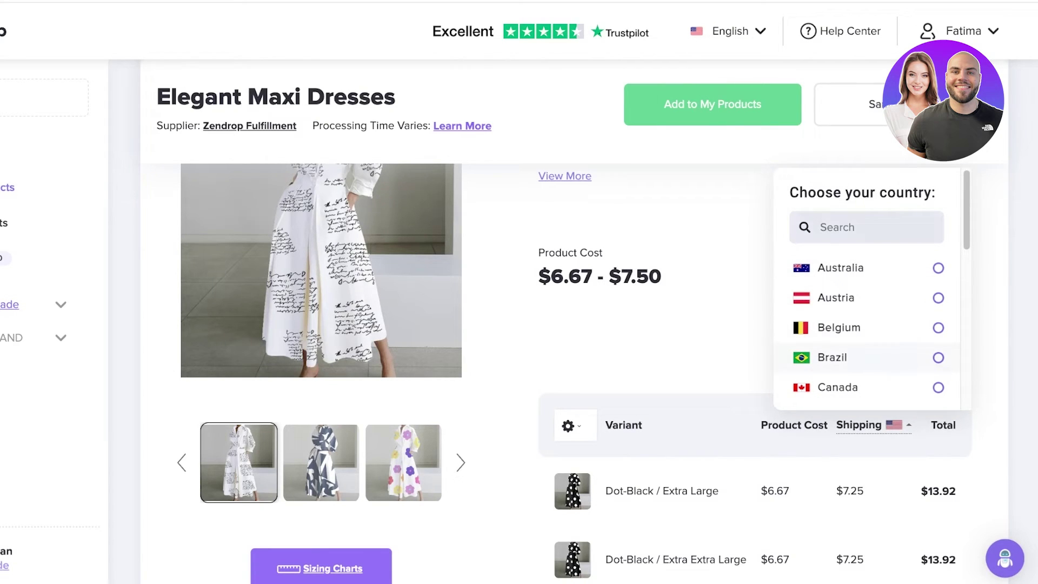
click(827, 387)
scroll(827, 387, down, 3)
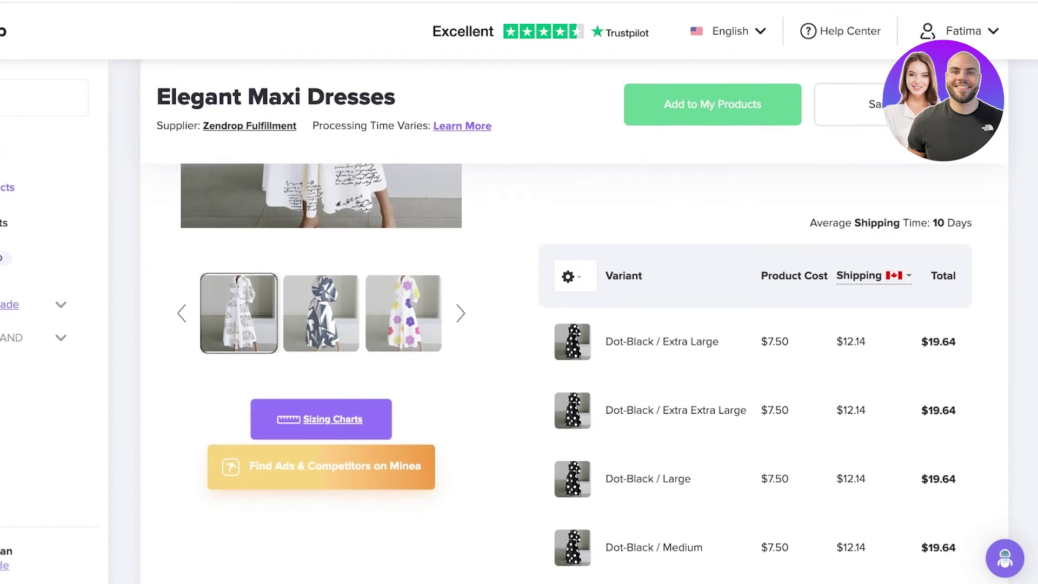
click(898, 275)
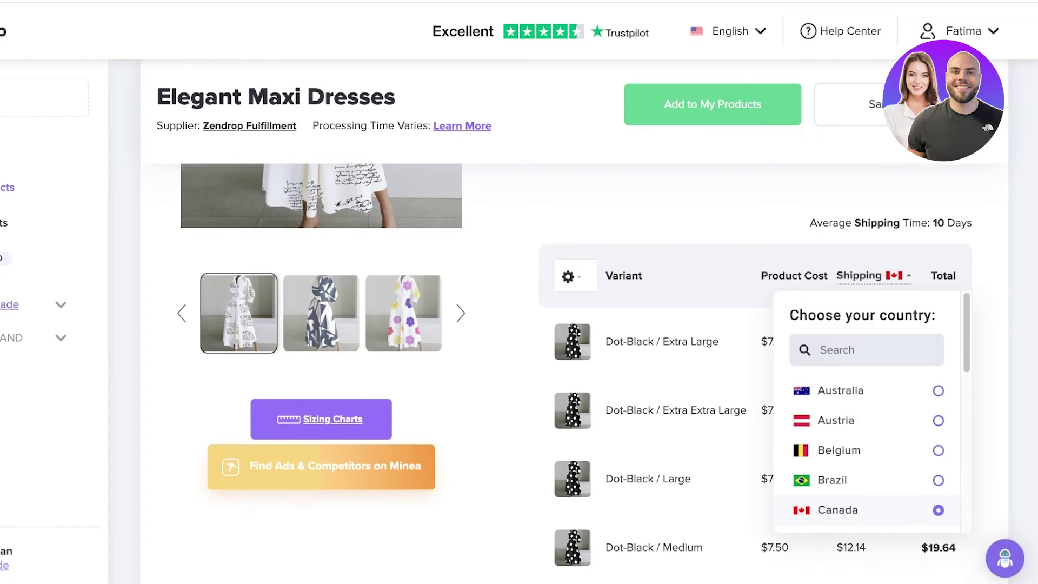
click(838, 390)
click(898, 276)
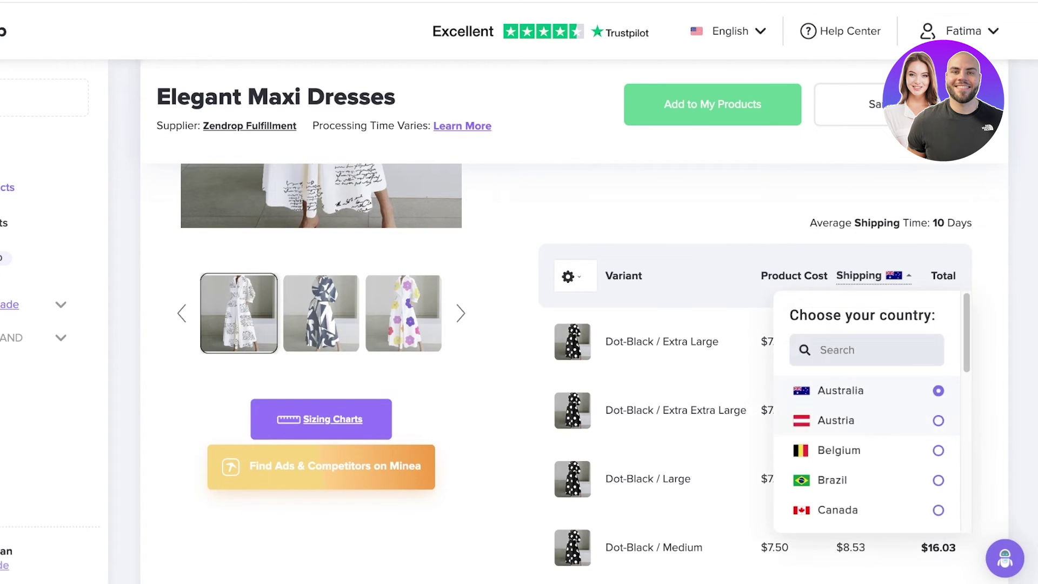
scroll(868, 411, down, 6)
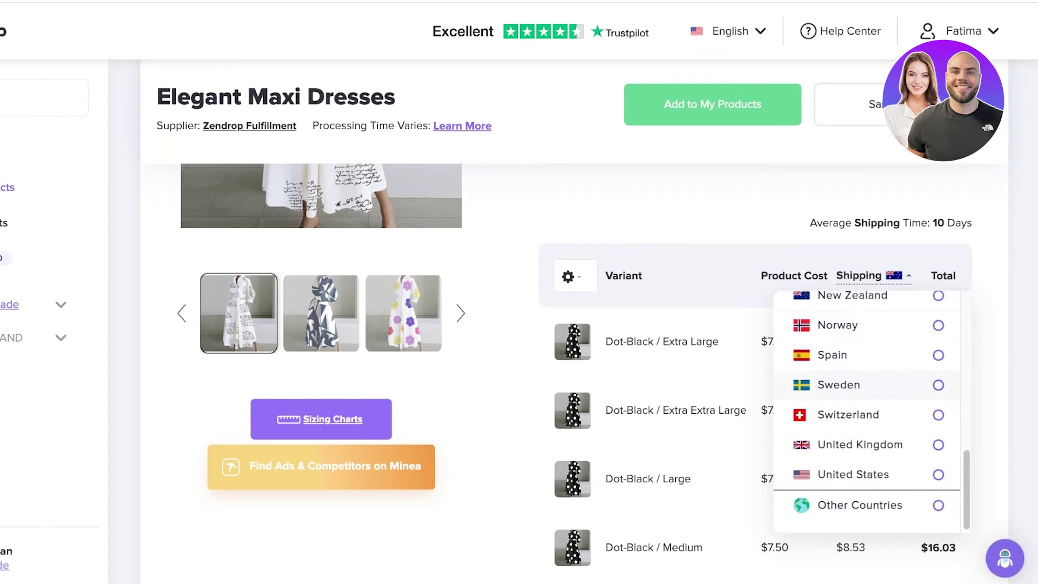
scroll(868, 460, up, 6)
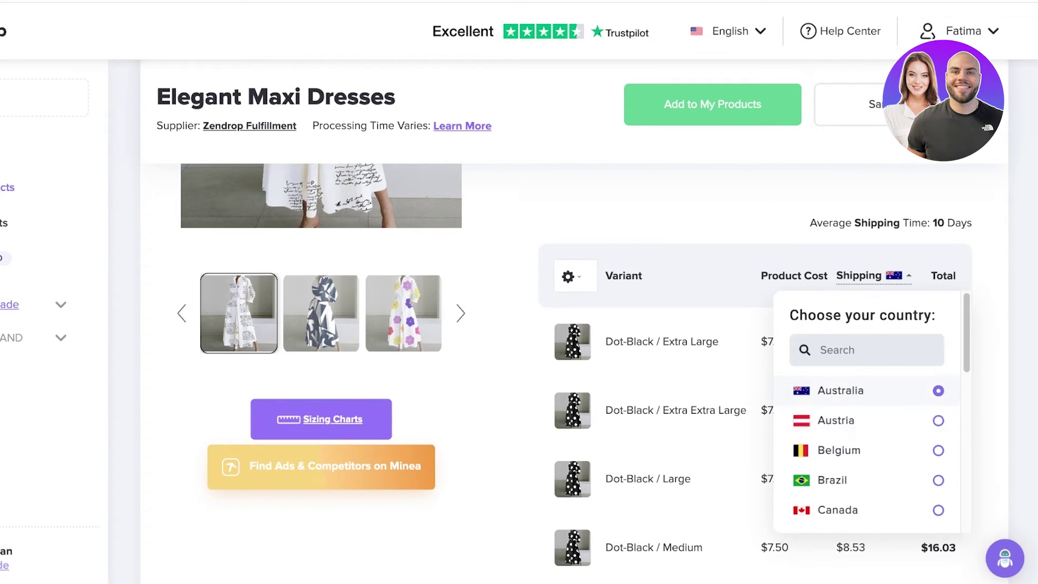
click(844, 510)
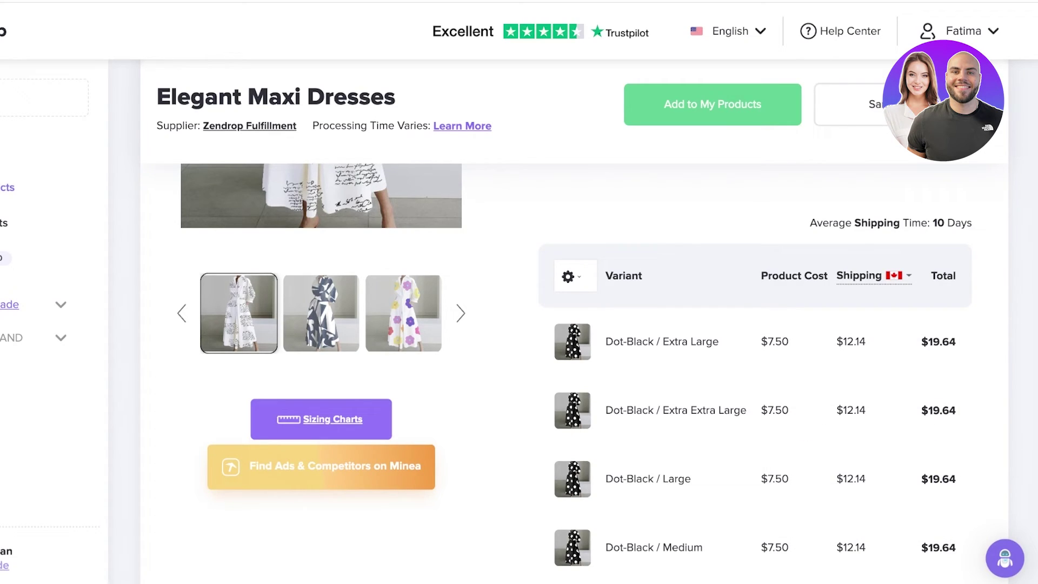
scroll(573, 352, down, 3)
scroll(573, 351, up, 8)
scroll(573, 352, down, 7)
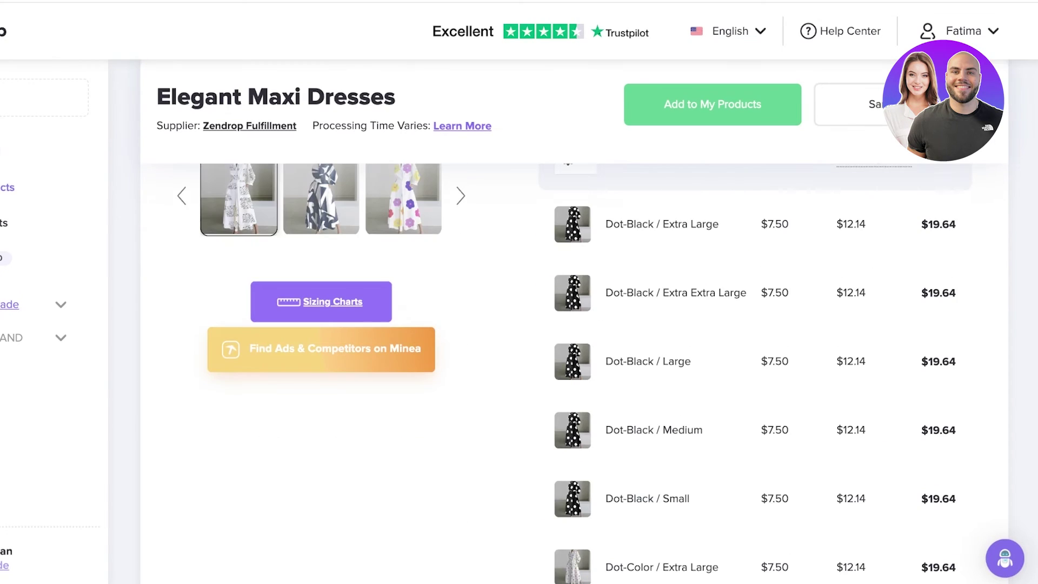
scroll(574, 352, down, 20)
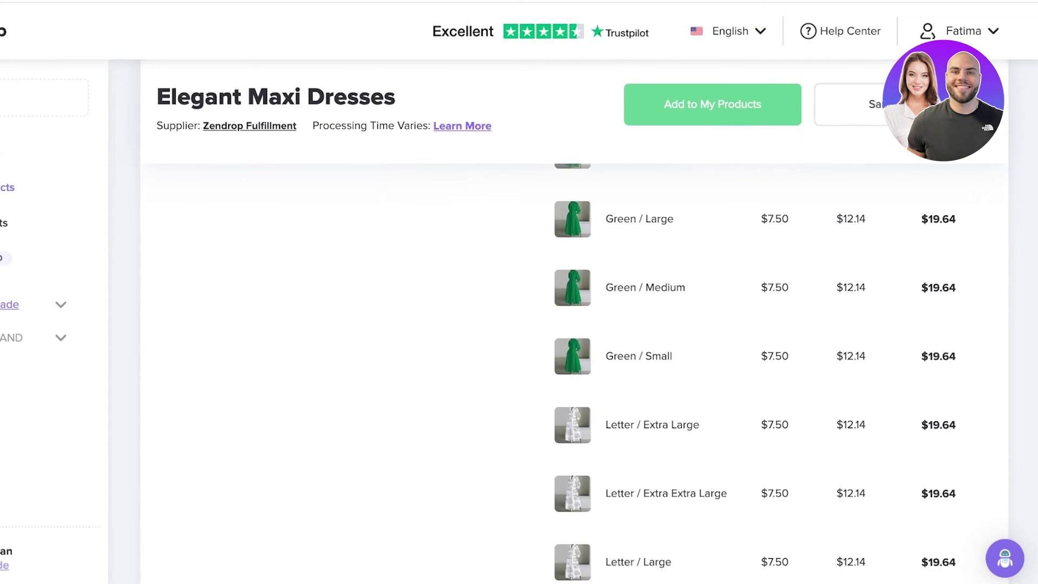
scroll(573, 352, up, 20)
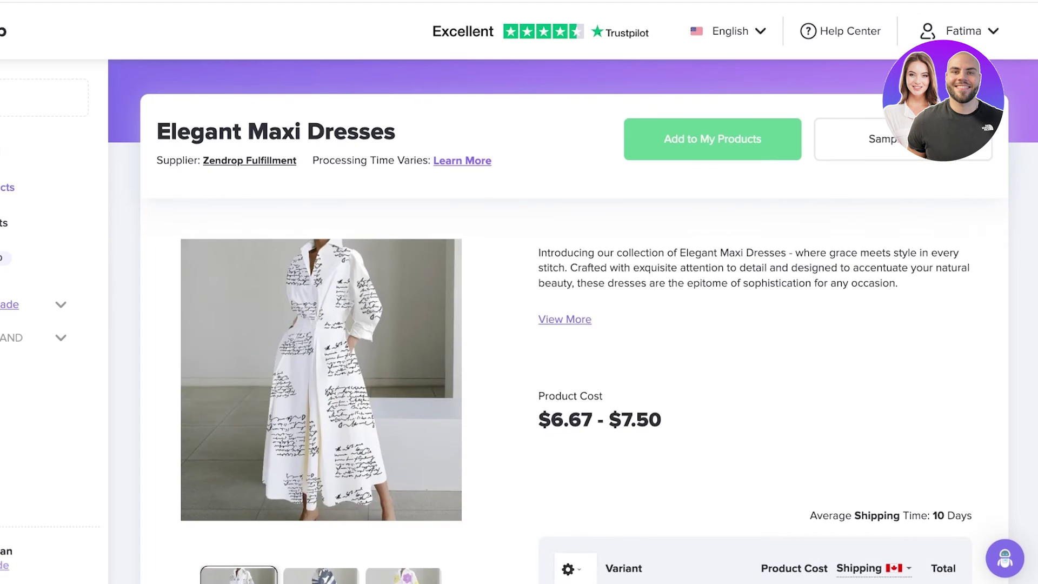
key(alt+Left)
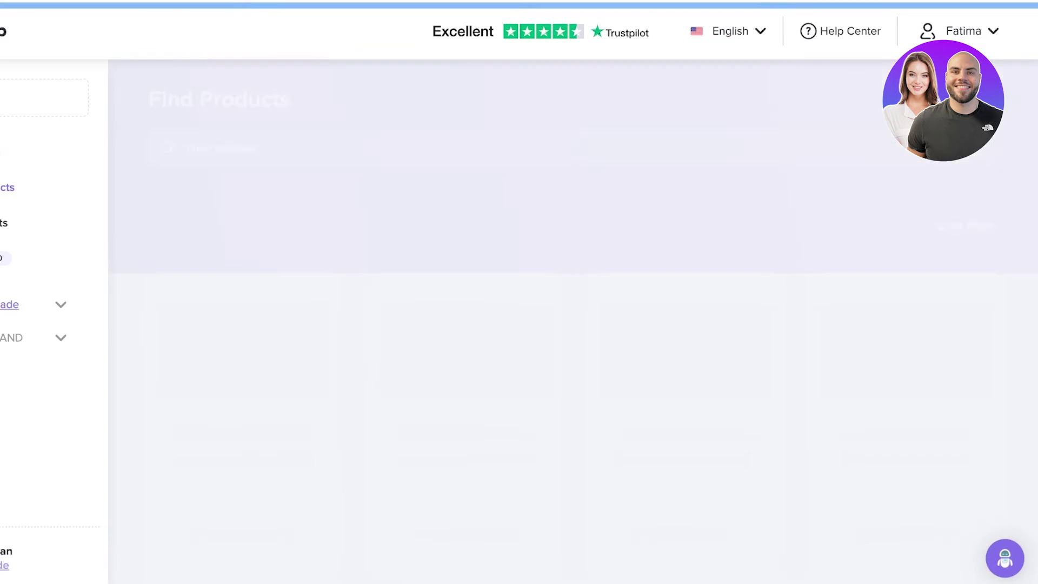
scroll(574, 325, up, 10)
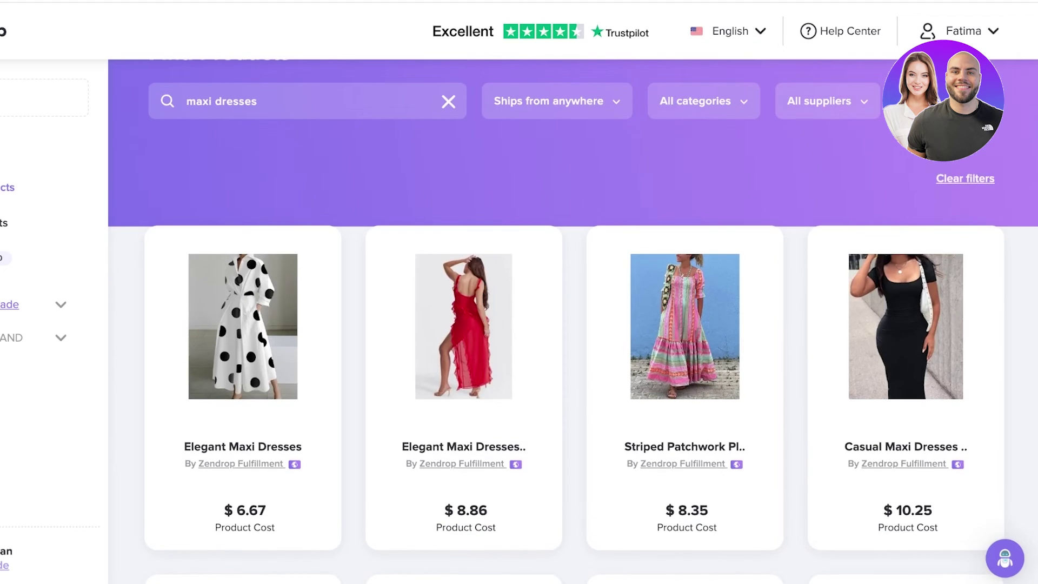
Try adjusting the price range limits, then reset the filter to $1–$500.
click(950, 101)
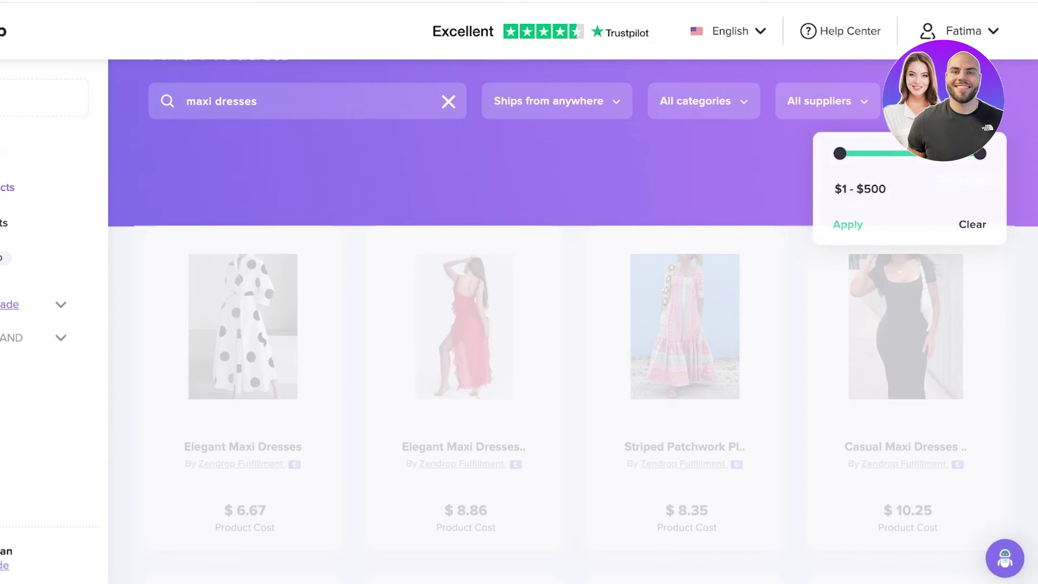
drag(840, 153, 868, 153)
click(848, 225)
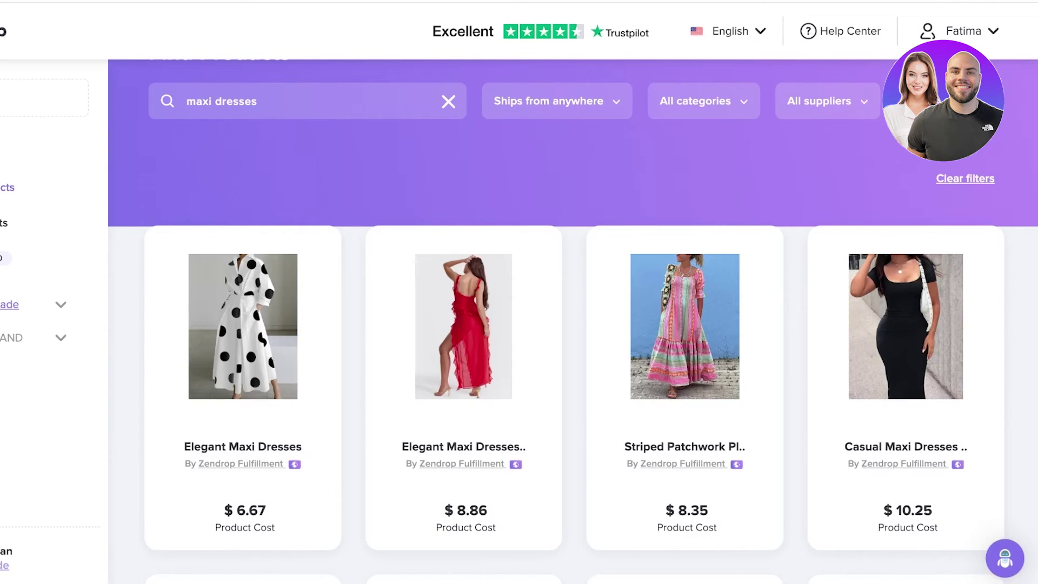
click(949, 101)
drag(980, 153, 841, 154)
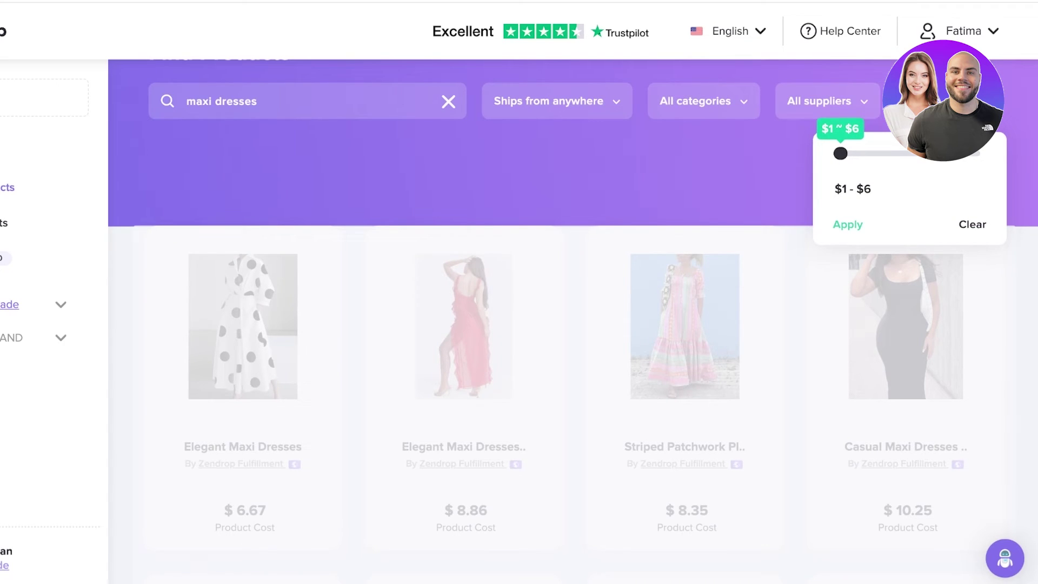
click(972, 224)
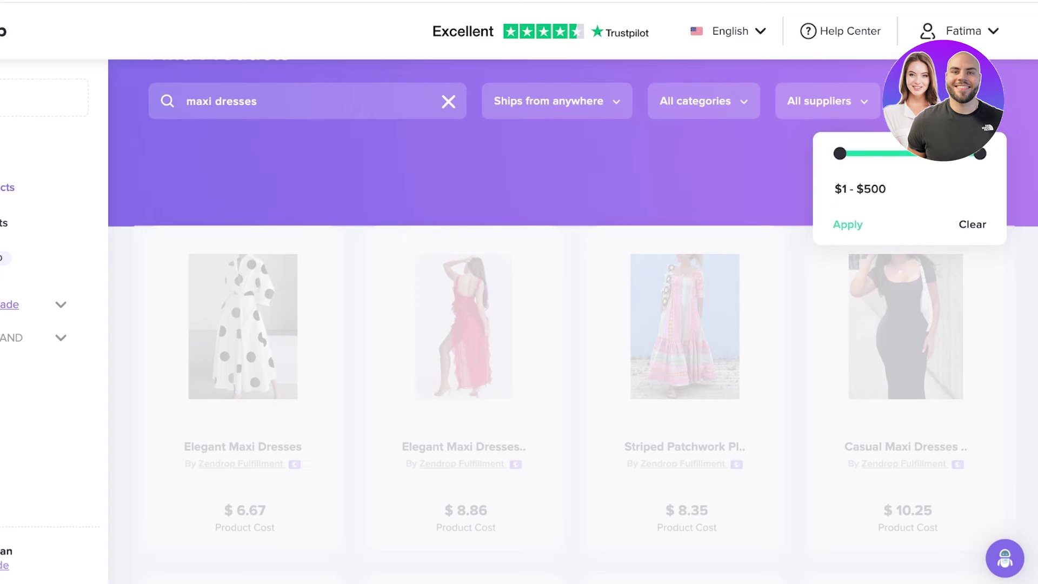
Apply a $1–$6 price filter and scroll through the narrowed maxi dress results.
drag(840, 153, 883, 153)
click(848, 224)
click(944, 102)
drag(979, 153, 842, 153)
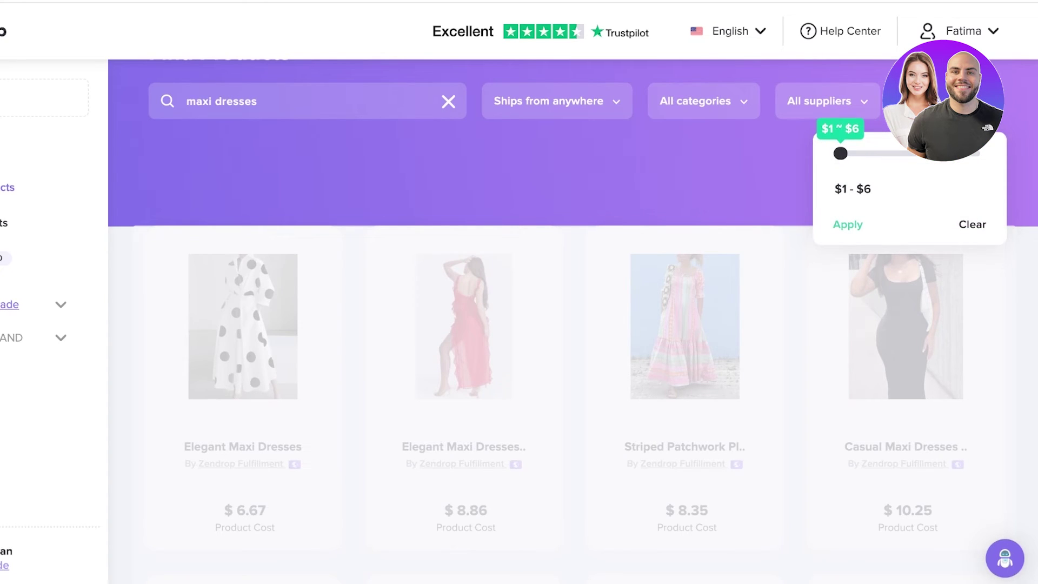
click(848, 225)
scroll(572, 325, down, 1)
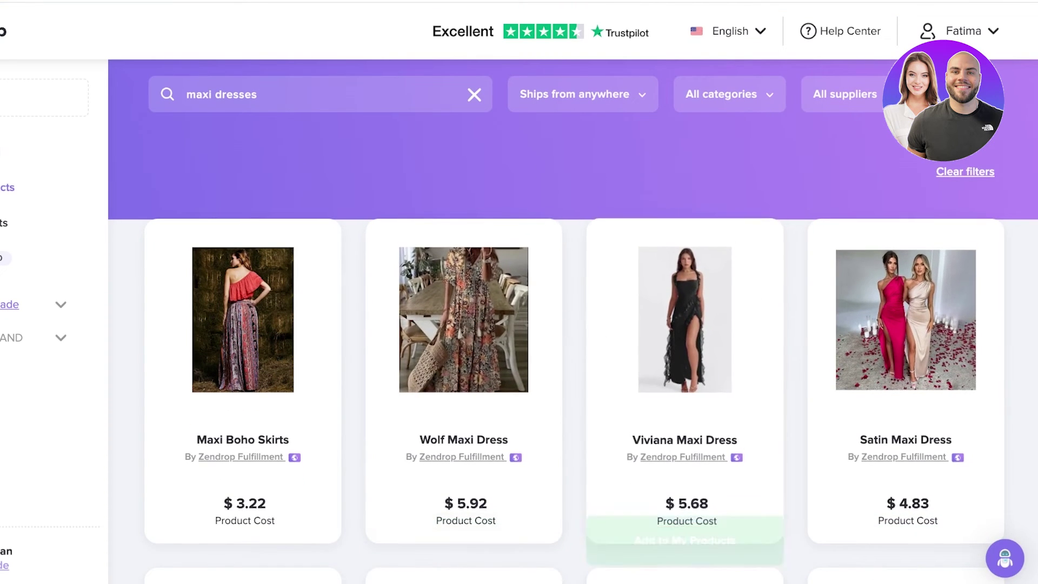
scroll(574, 324, down, 5)
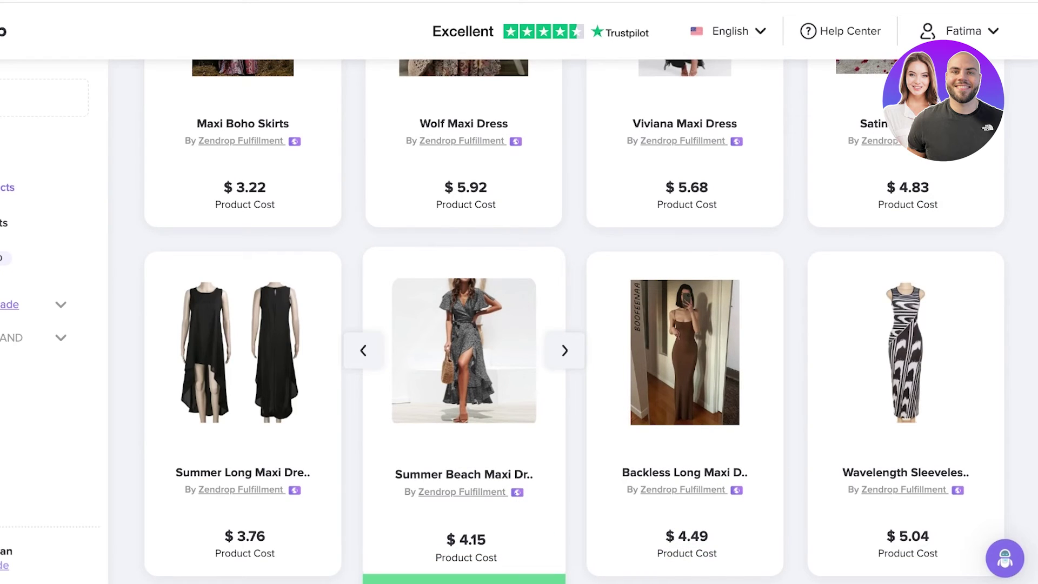
Add the Summer Beach Maxi Dress ($5.92) to My Products and view the import list.
click(464, 378)
scroll(575, 373, down, 2)
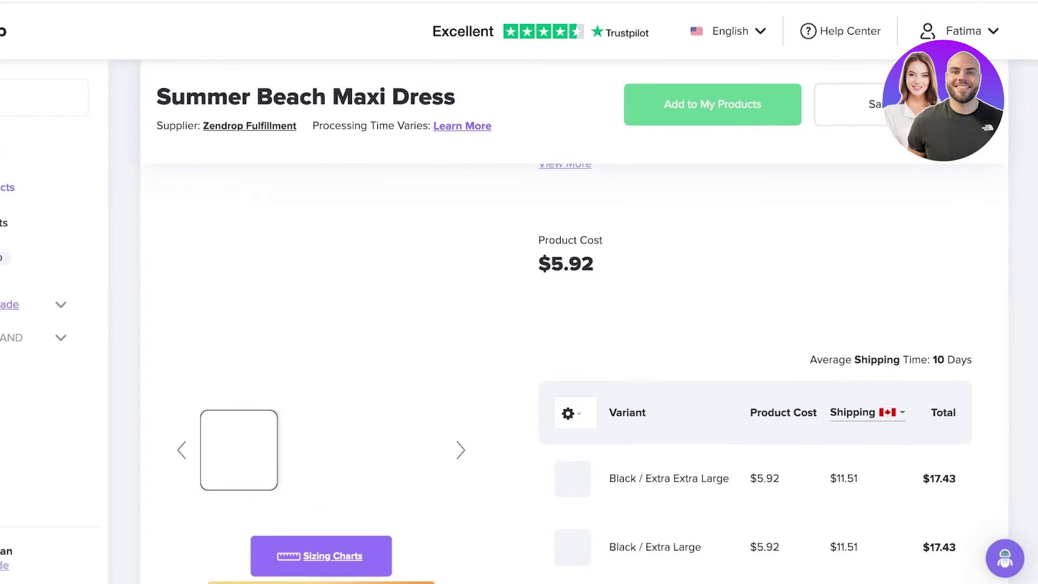
scroll(574, 373, down, 1)
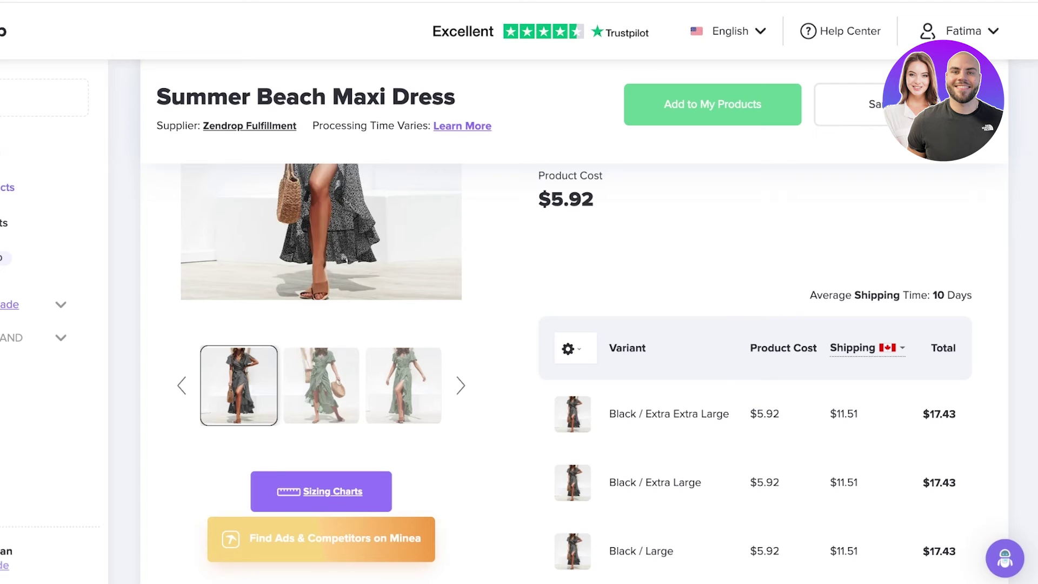
scroll(575, 373, down, 3)
scroll(574, 373, up, 6)
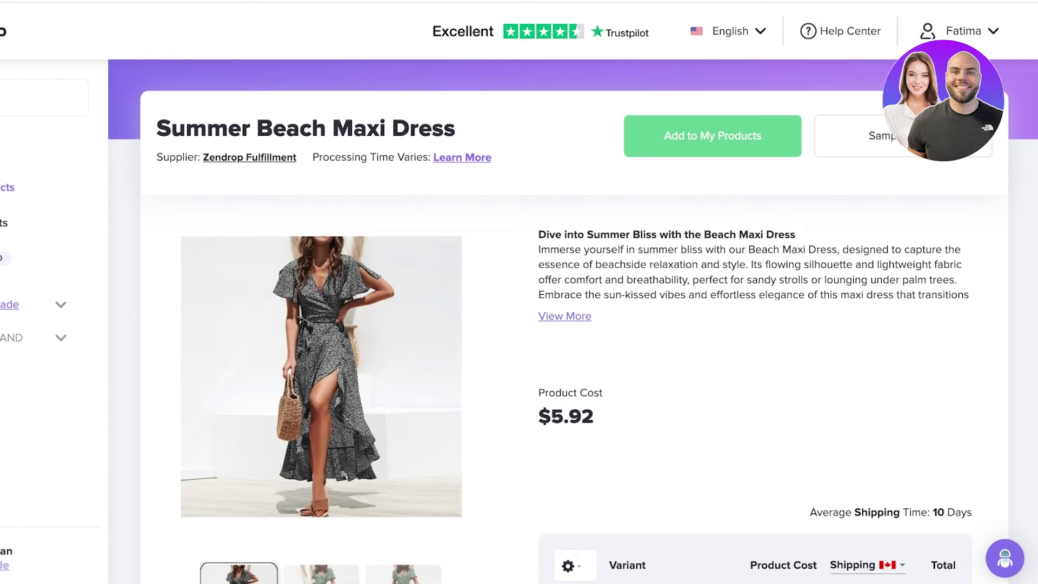
scroll(573, 325, down, 10)
scroll(573, 324, up, 10)
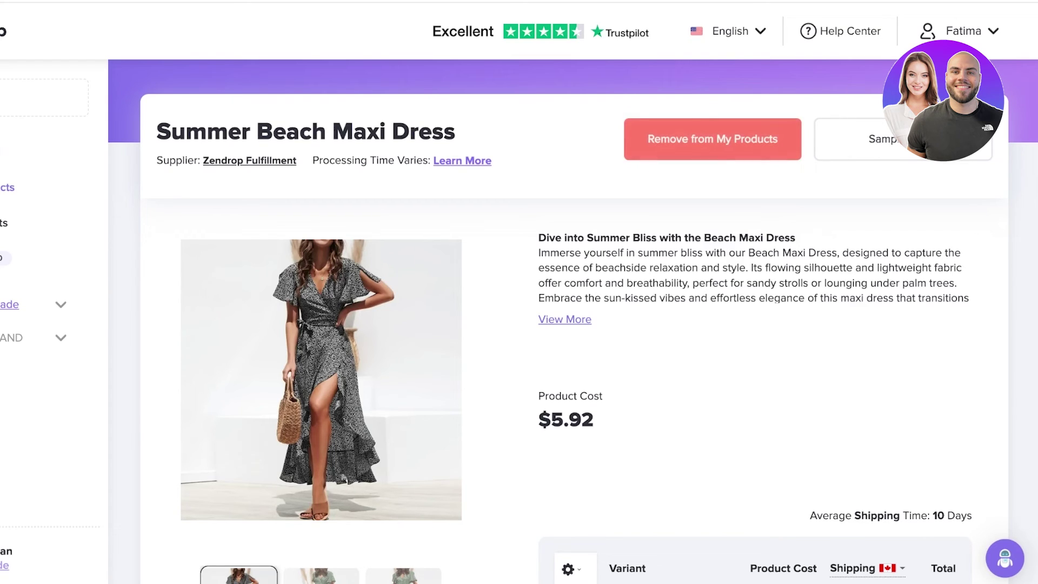
click(33, 223)
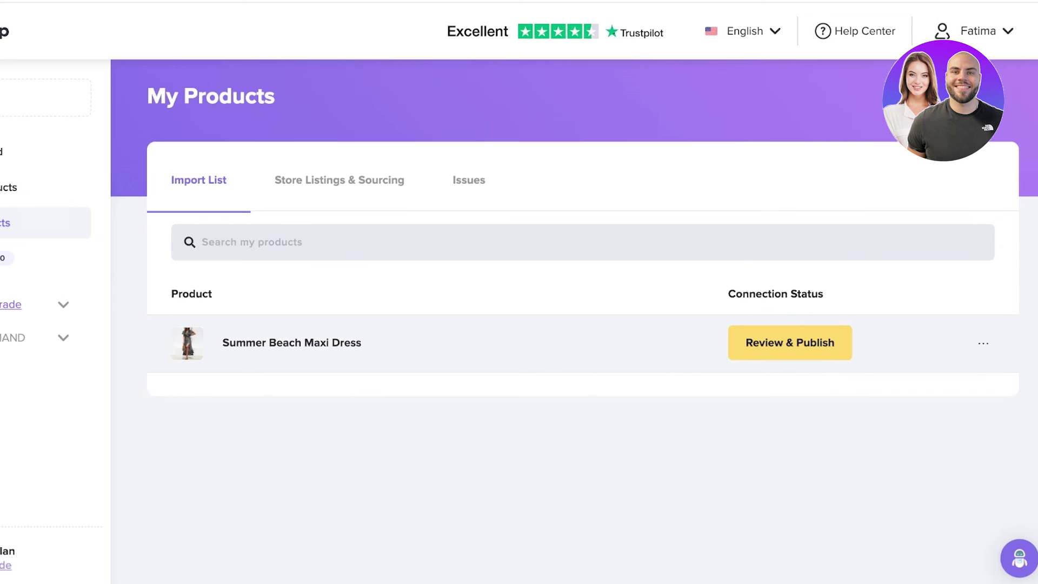
Start Review & Publish and rename the product to 'Sienna Dress'.
click(788, 343)
scroll(515, 303, down, 3)
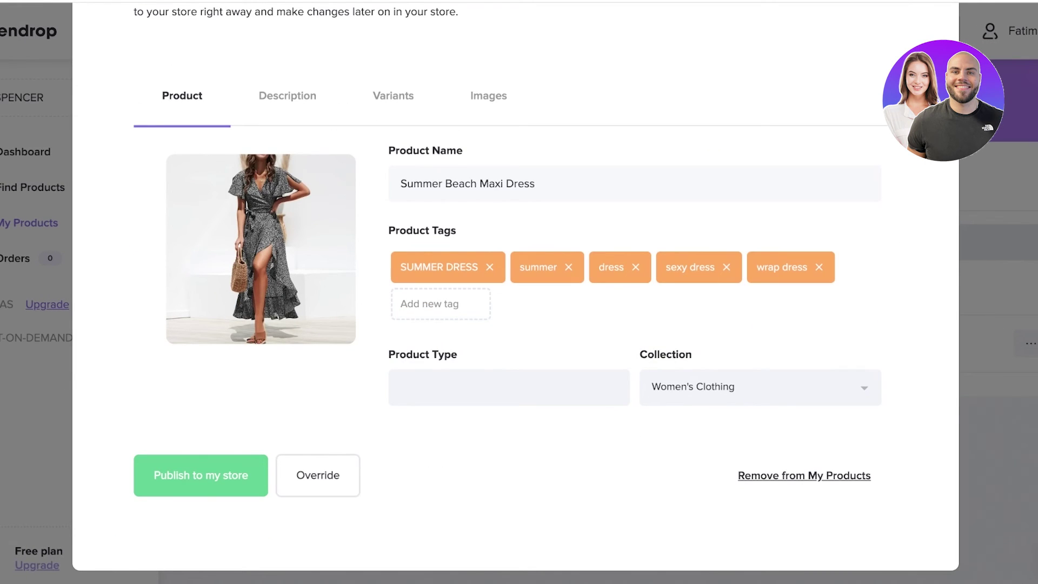
triple_click(470, 184)
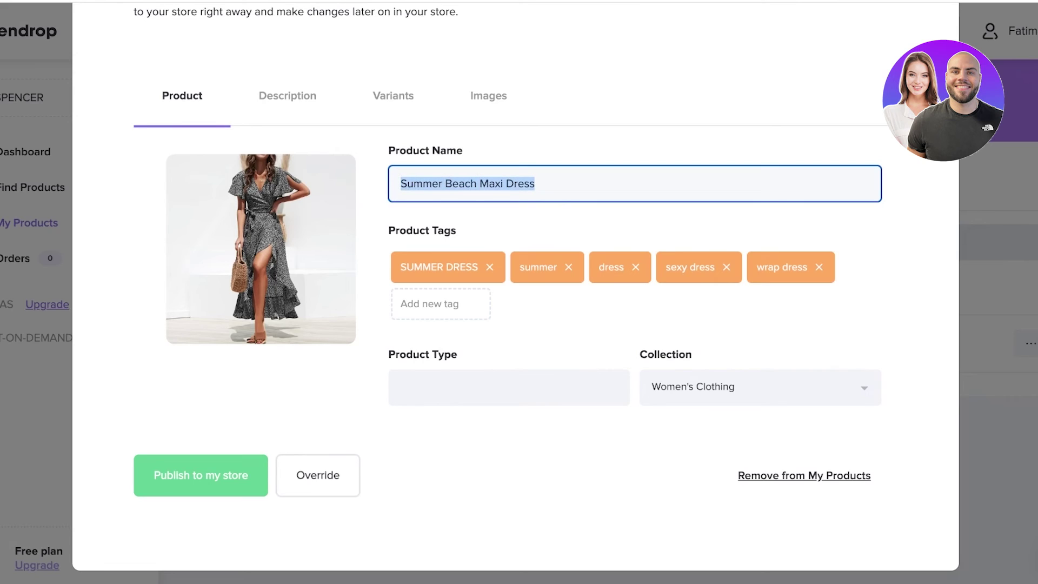
key(BackSpace)
text(Sienna Dress)
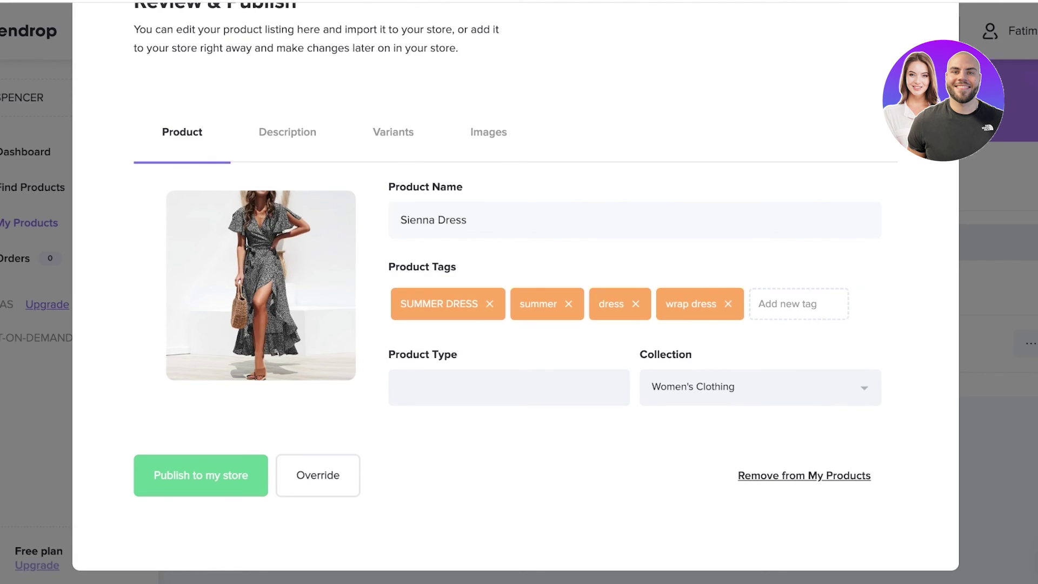
Remove the sexy dress tag and add the product to the Home page collection.
click(401, 387)
click(760, 387)
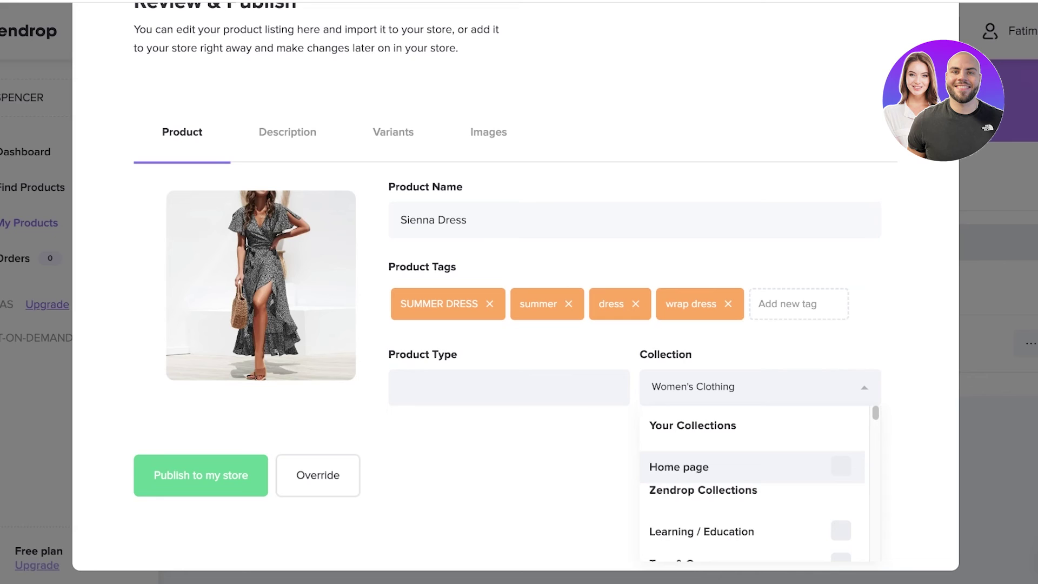
click(841, 466)
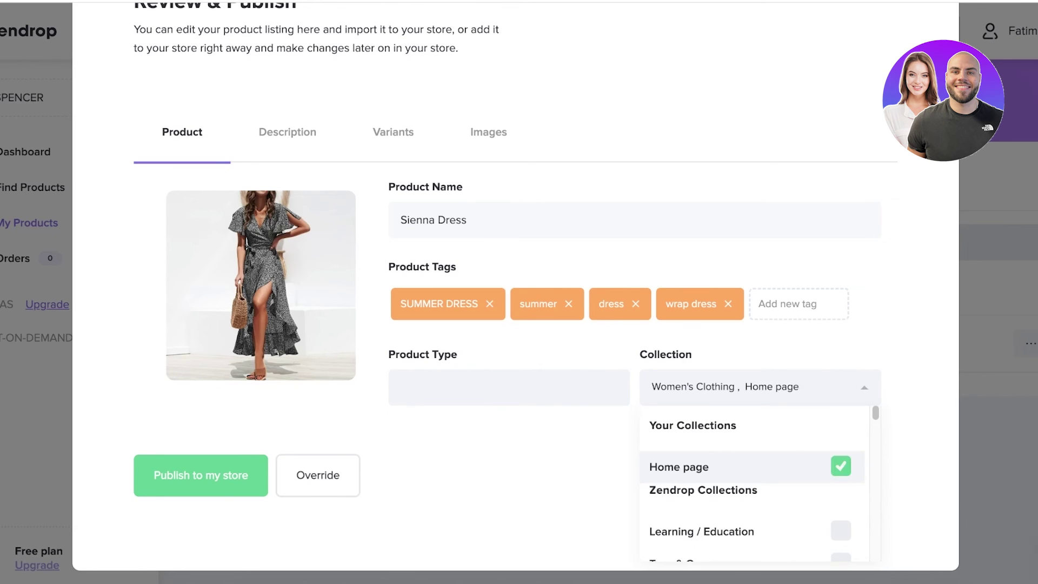
scroll(754, 487, down, 5)
scroll(755, 487, up, 5)
click(400, 388)
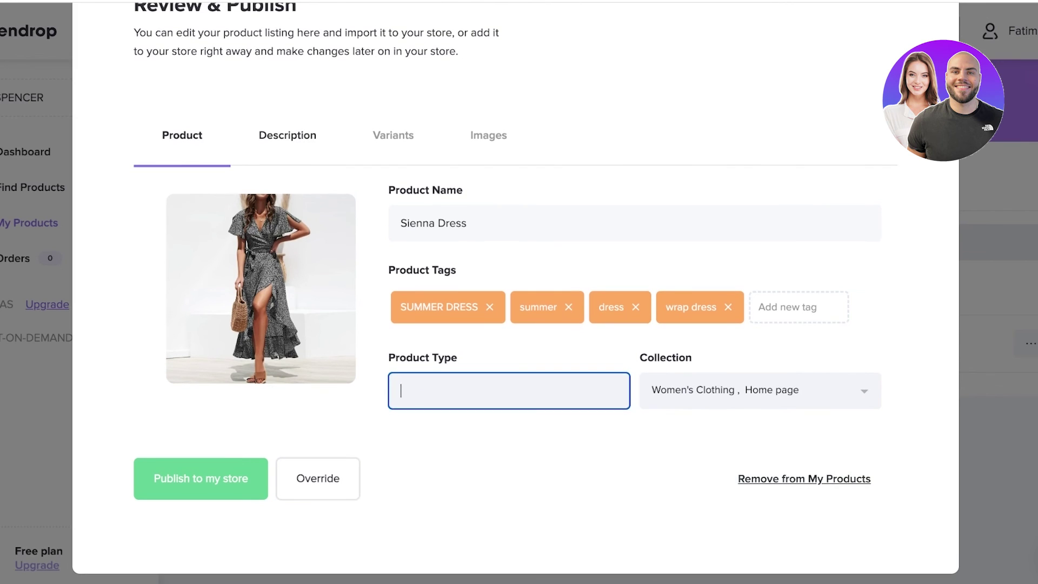
Delete the description text from 'Make Waves' onward, keeping only the first paragraph.
click(287, 135)
scroll(514, 270, down, 5)
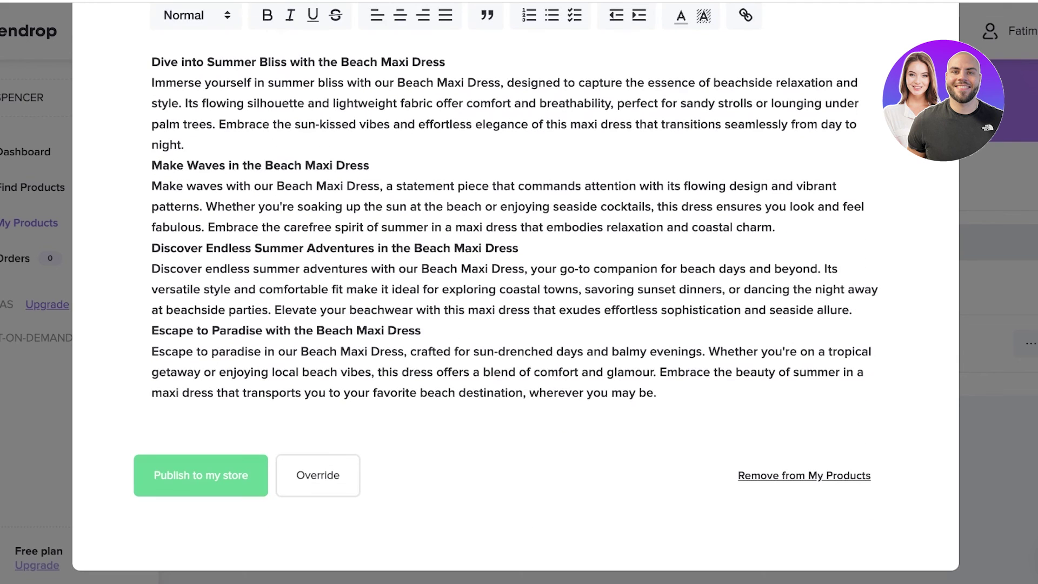
drag(656, 393, 152, 165)
key(BackSpace)
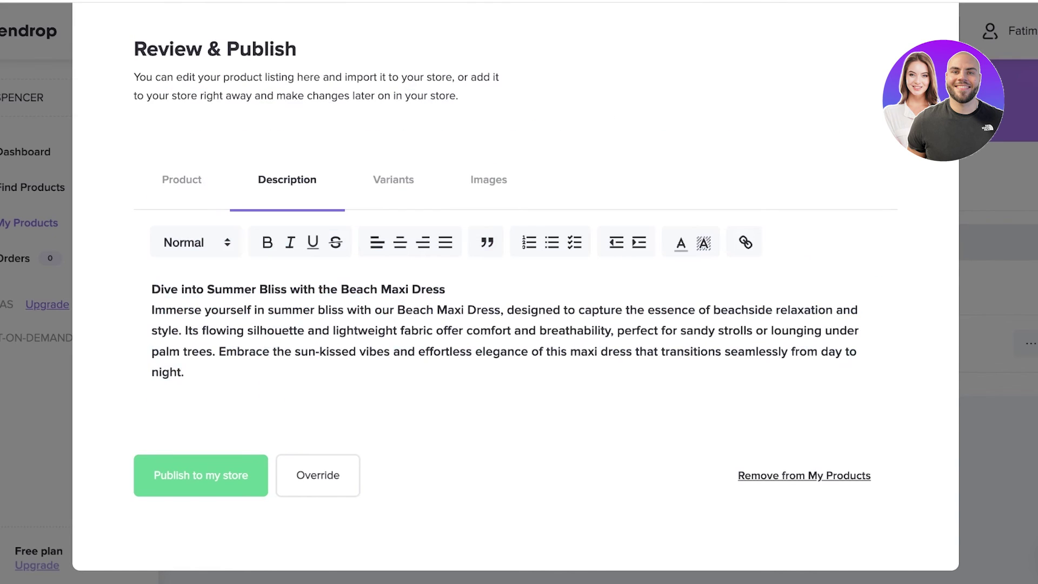
Untick the Small, Medium, Large, XL and XXL Green variants, keeping only Black sizes.
click(393, 180)
scroll(513, 292, down, 7)
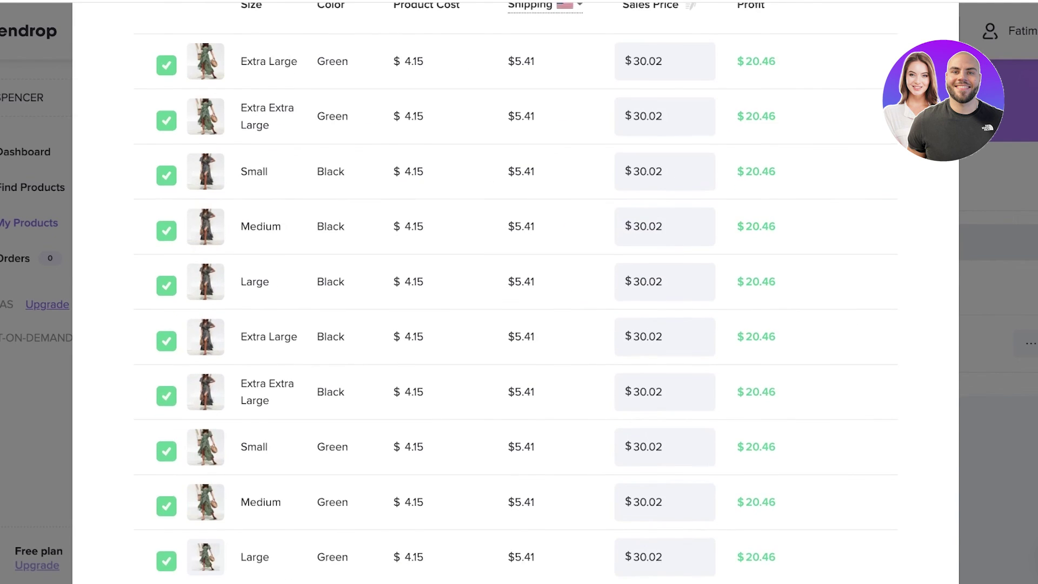
scroll(514, 293, up, 10)
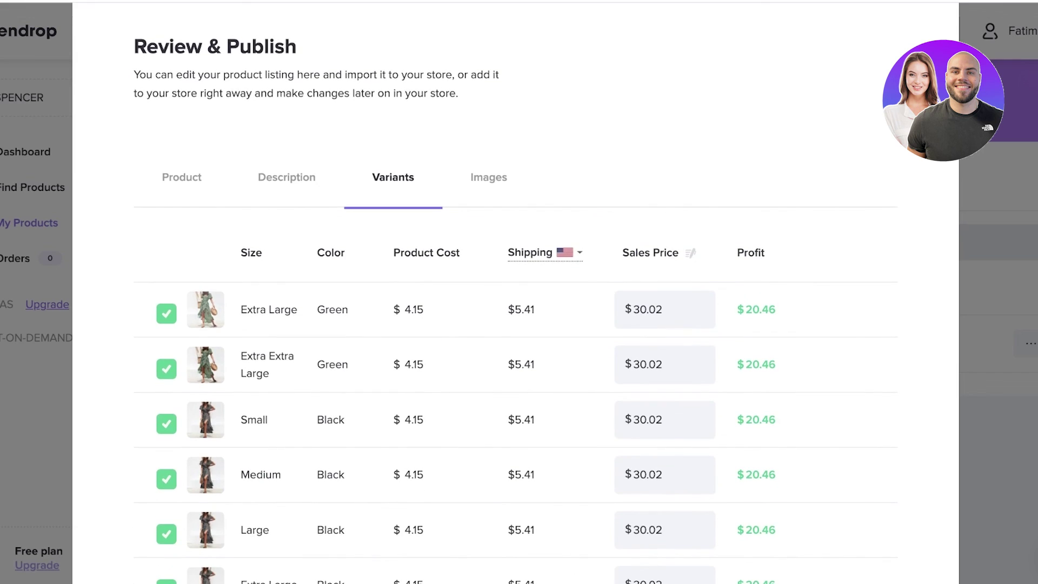
click(166, 313)
click(166, 369)
scroll(166, 369, down, 5)
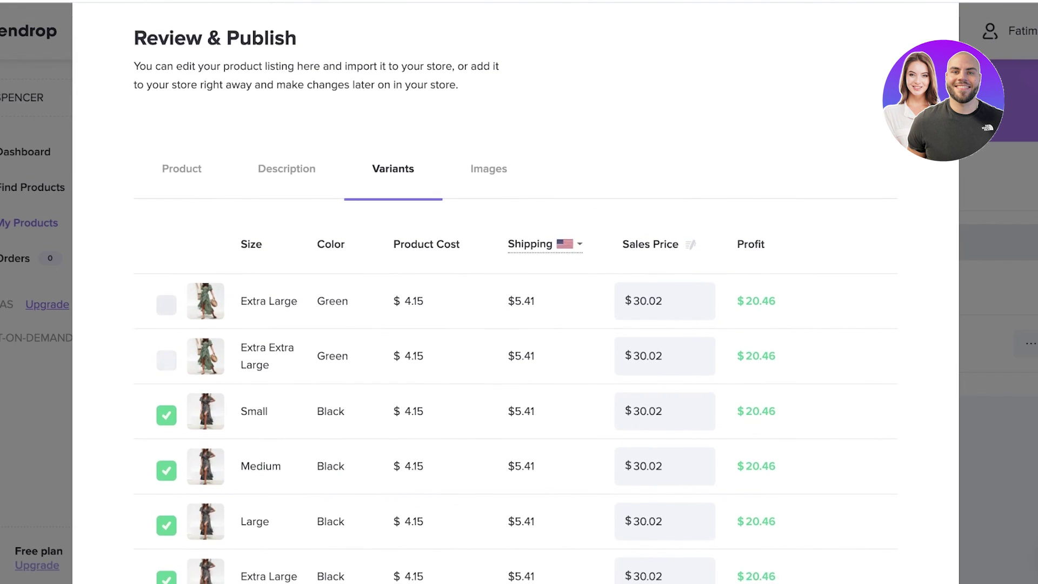
scroll(167, 379, down, 2)
click(167, 391)
click(166, 336)
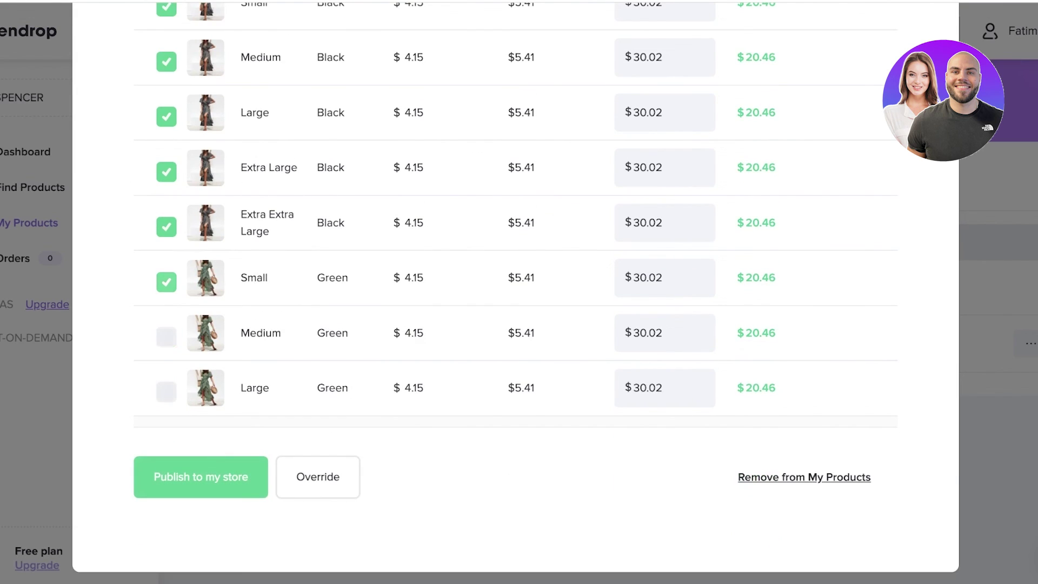
click(166, 281)
scroll(516, 292, up, 3)
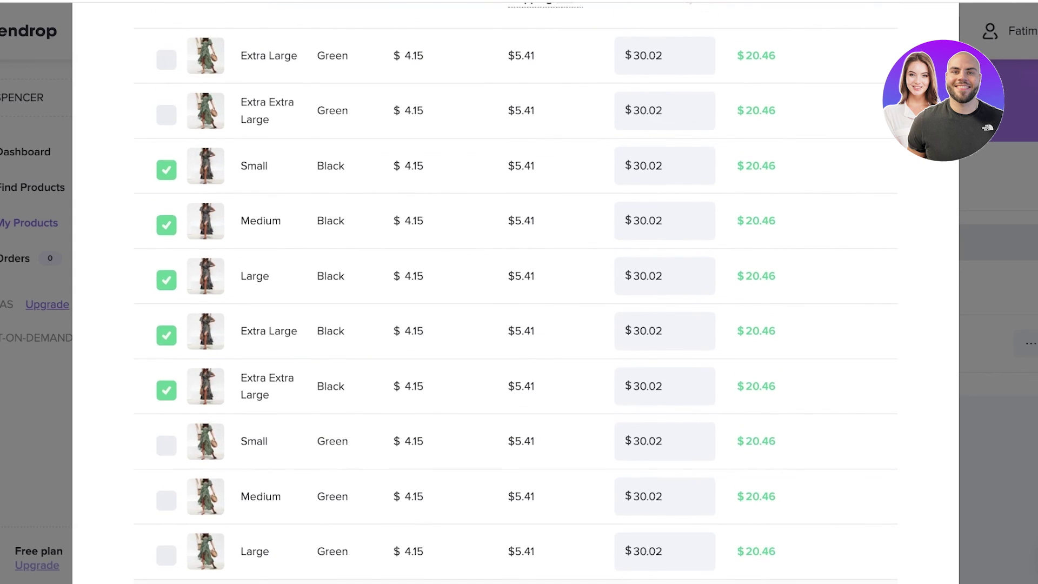
scroll(516, 292, up, 5)
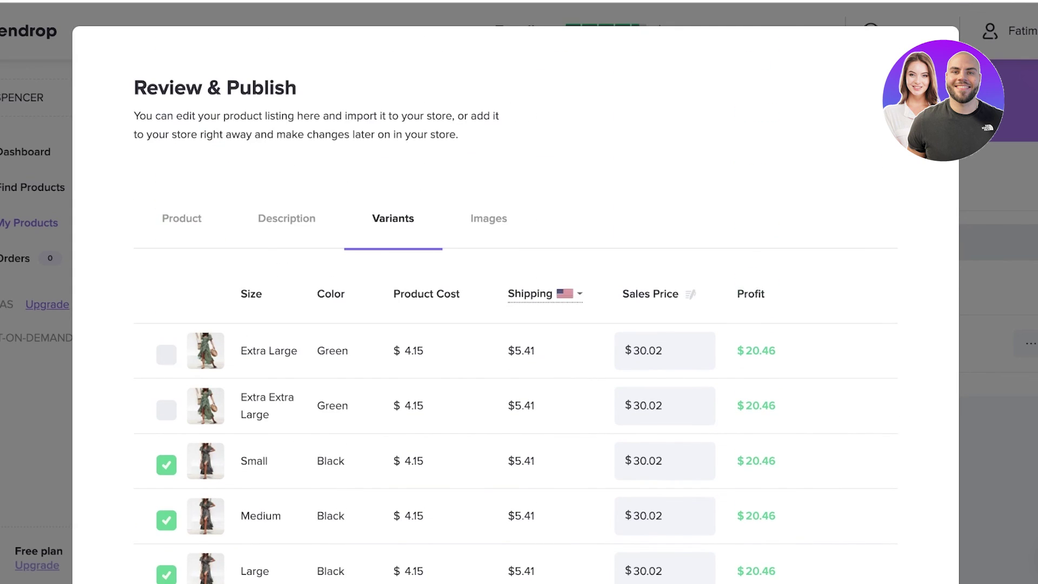
scroll(516, 292, down, 3)
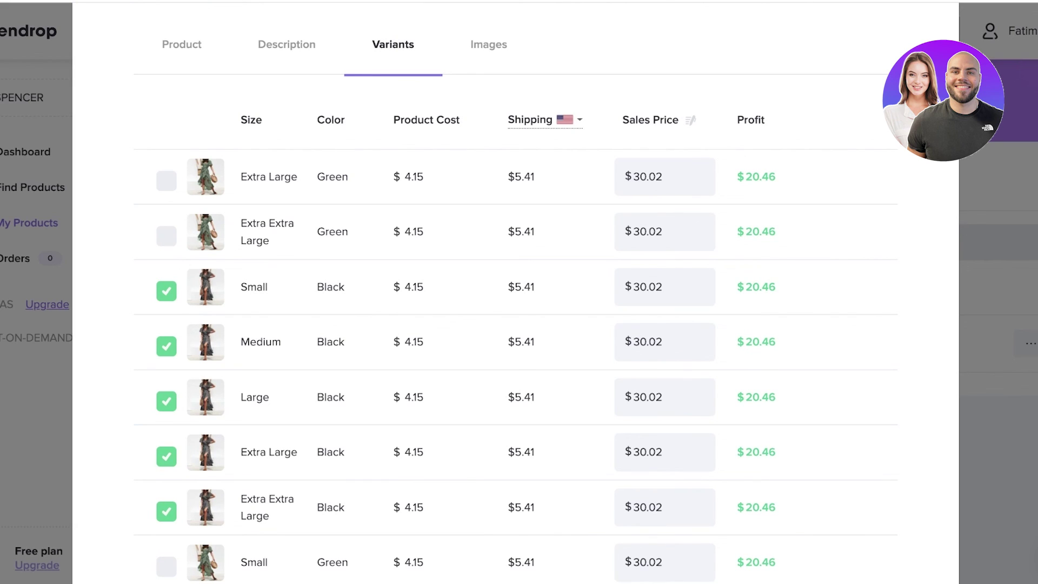
Deselect images 3, 4 and 5, then publish the Sienna Dress and accept the shipping notice.
click(488, 44)
scroll(516, 292, down, 3)
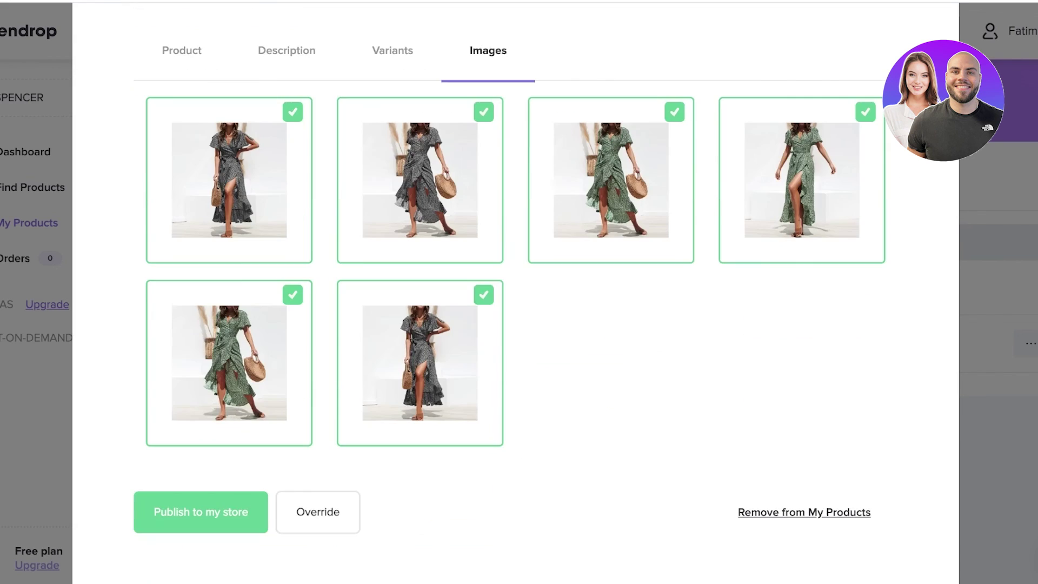
click(611, 180)
click(802, 180)
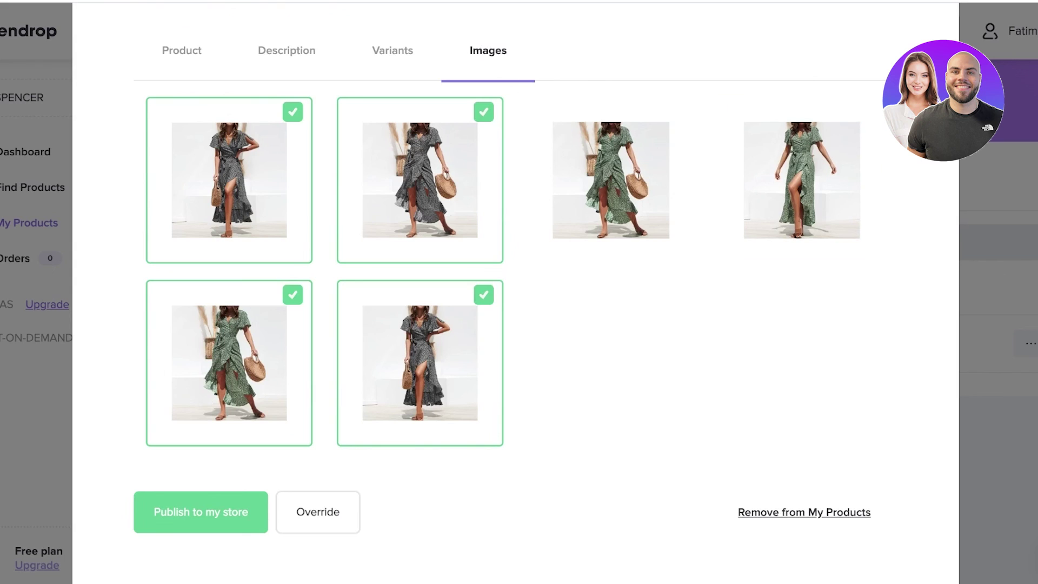
click(230, 363)
click(200, 509)
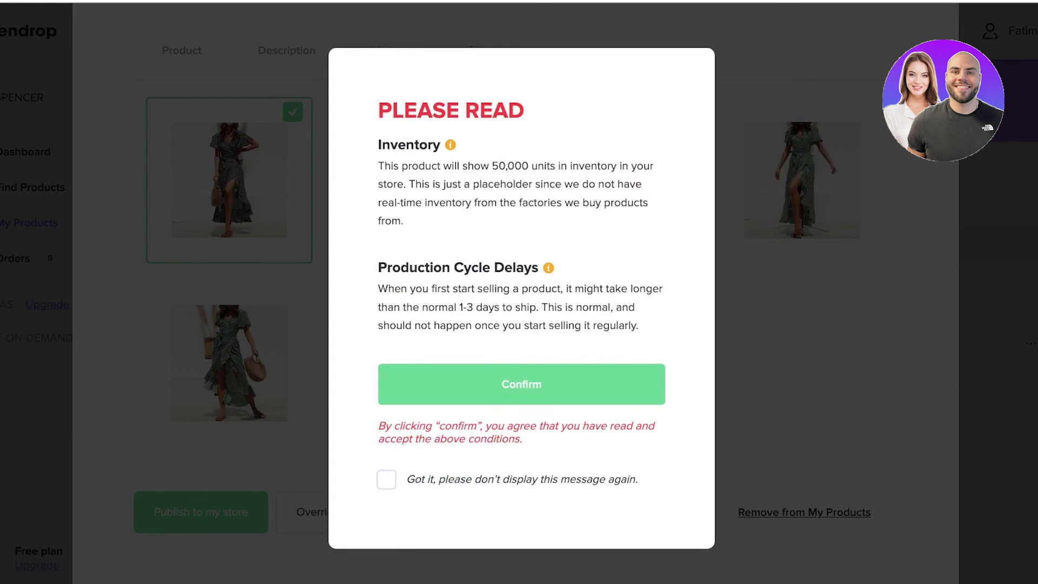
click(521, 384)
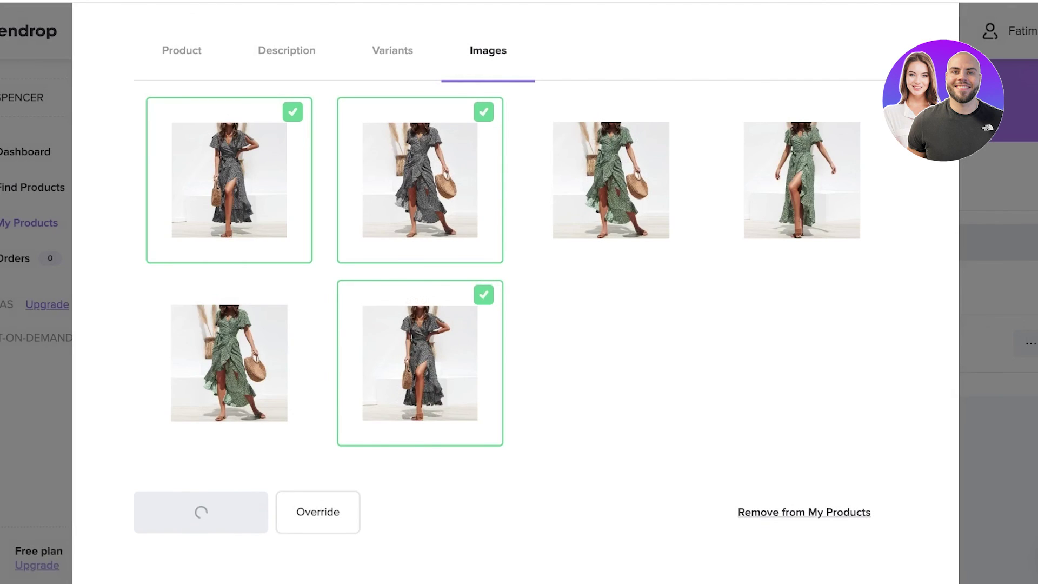